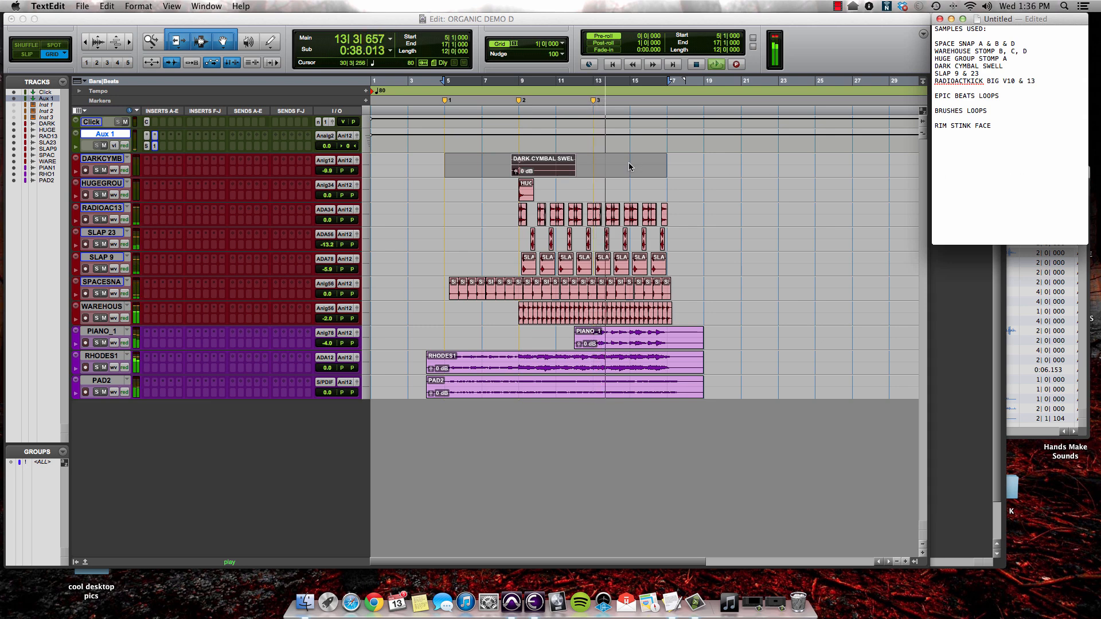
Stop playback and examine the clip starts around bar 9, especially HUGE GROUP STOMP A and the kick clips
{"action": "left_click", "coordinate": [605, 167]}
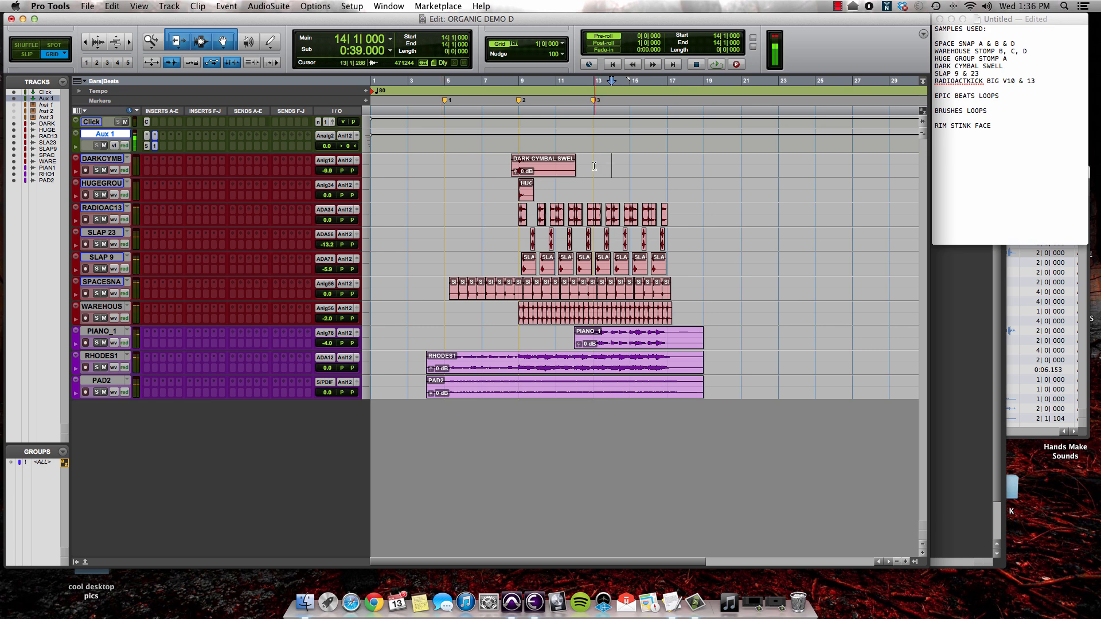
{"action": "left_click", "coordinate": [514, 209]}
{"action": "key", "text": "super+bracketright"}
{"action": "key", "text": "super+bracketright"}
{"action": "key", "text": "super+bracketright"}
{"action": "key", "text": "super+bracketright"}
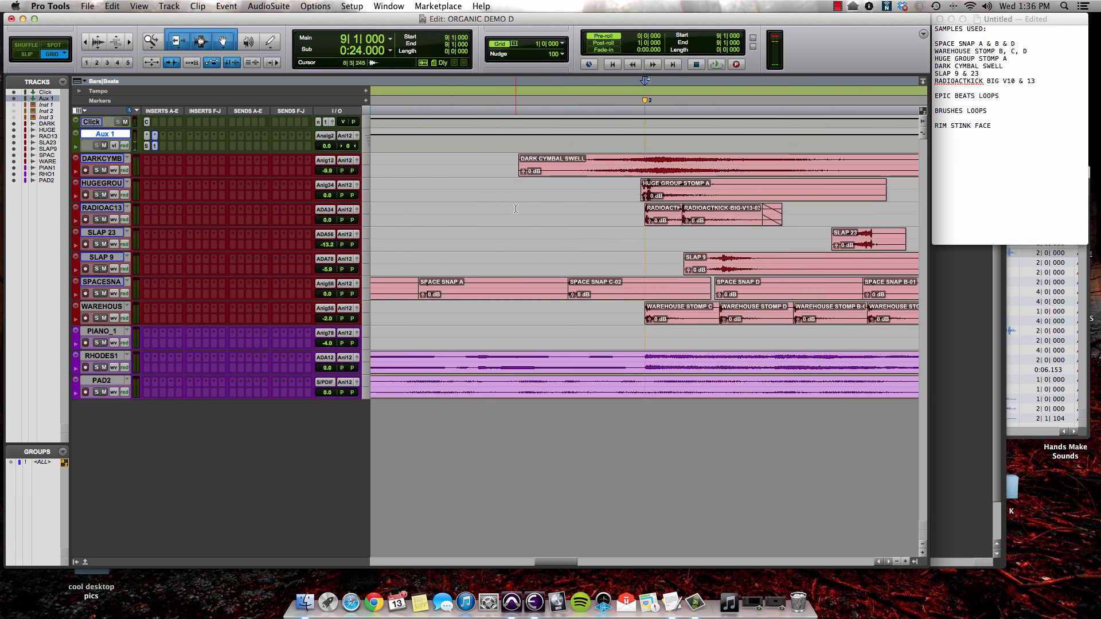
{"action": "key", "text": "super+bracketright"}
{"action": "key", "text": "super+bracketright"}
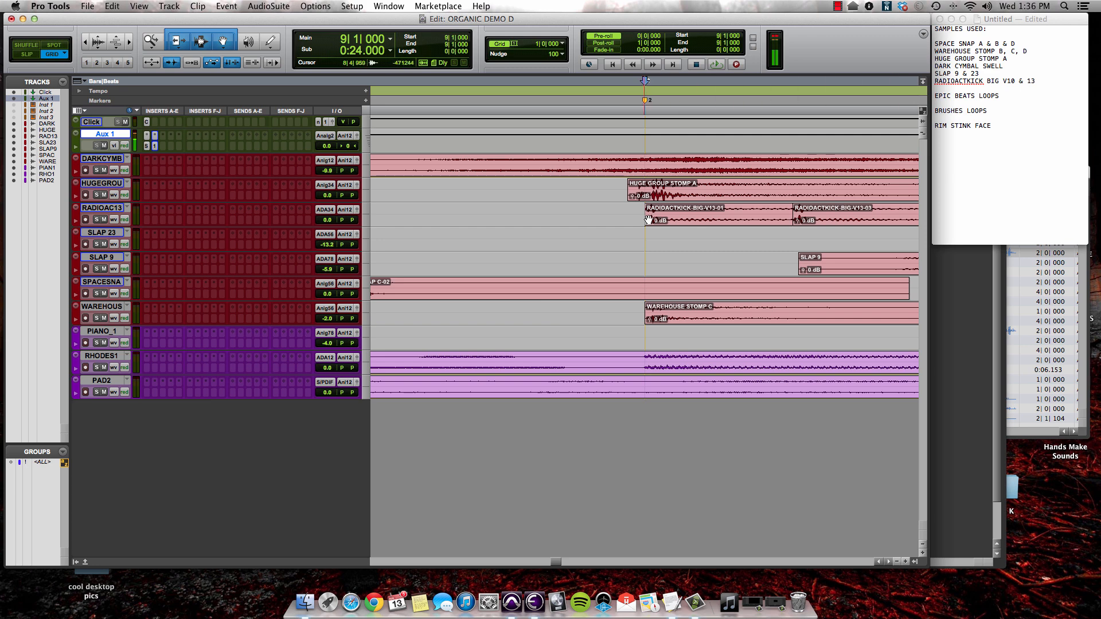
{"action": "key", "text": "super+bracketleft"}
{"action": "key", "text": "super+bracketleft"}
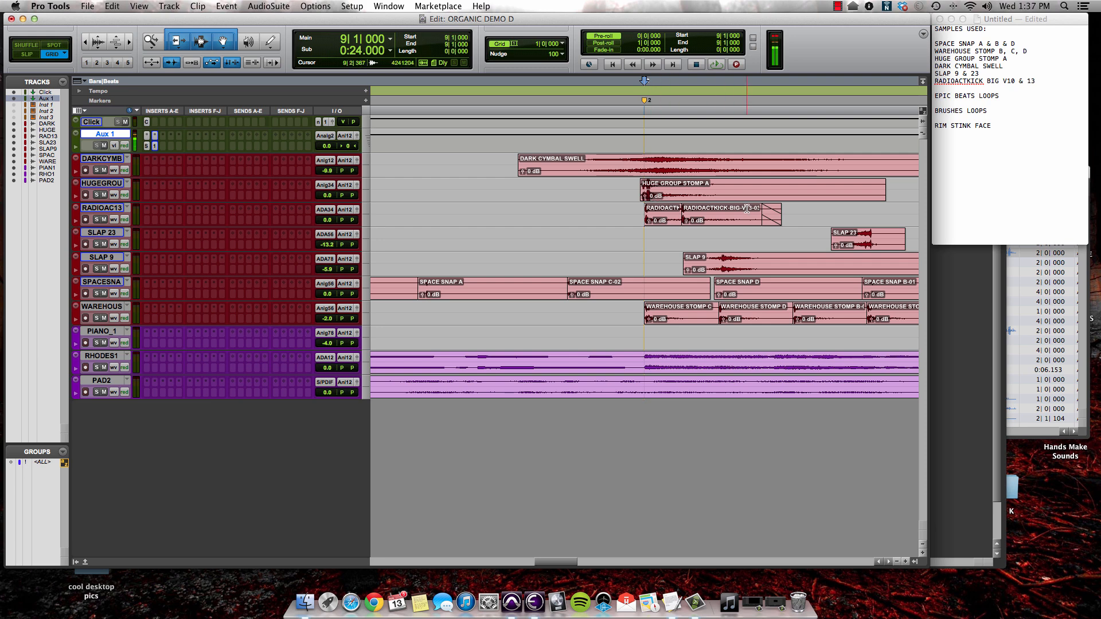
Switch to Slip mode and move the DARK CYMBAL SWELL clip slightly earlier so it starts at 8|3|161
{"action": "left_click", "coordinate": [26, 53]}
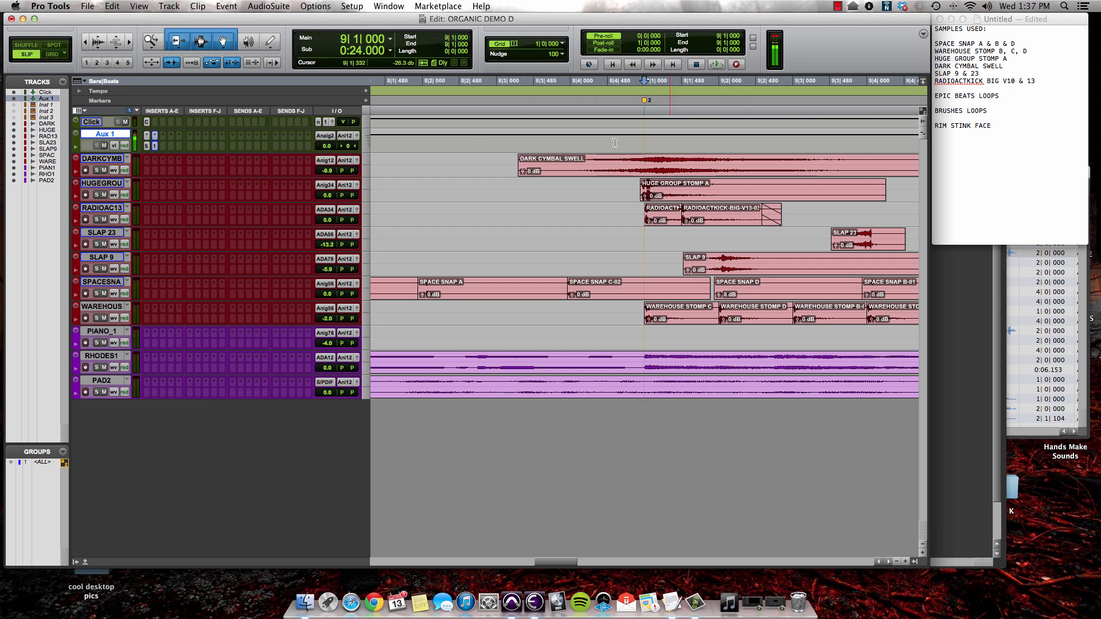
{"action": "left_click_drag", "start_coordinate": [750, 170], "coordinate": [739, 171]}
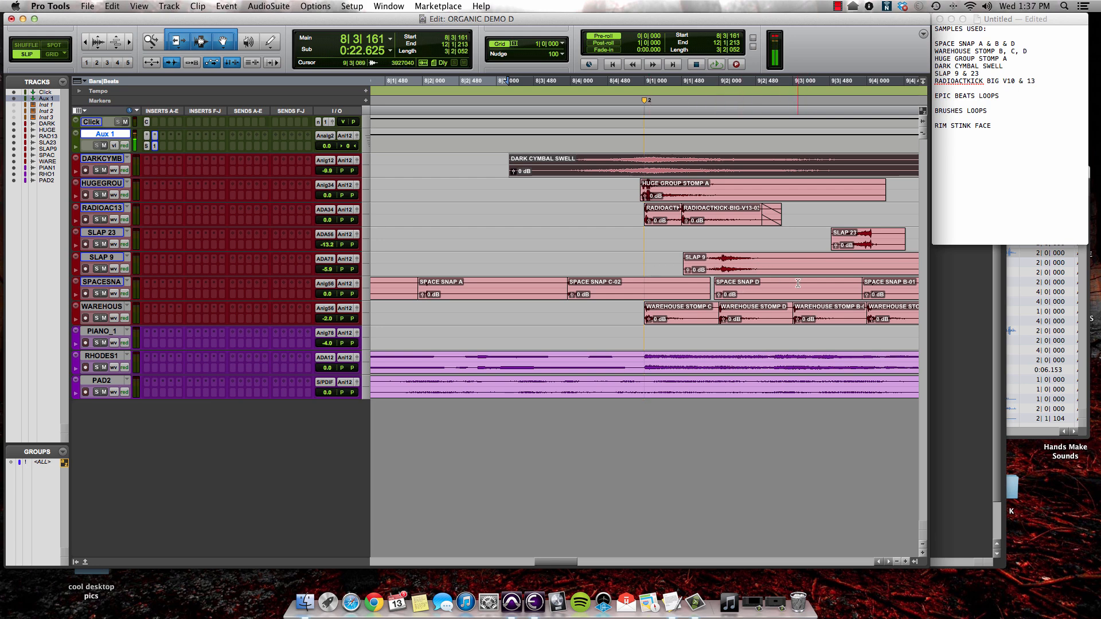
{"action": "key", "text": "super+bracketleft"}
{"action": "key", "text": "super+bracketleft"}
{"action": "key", "text": "super+bracketleft"}
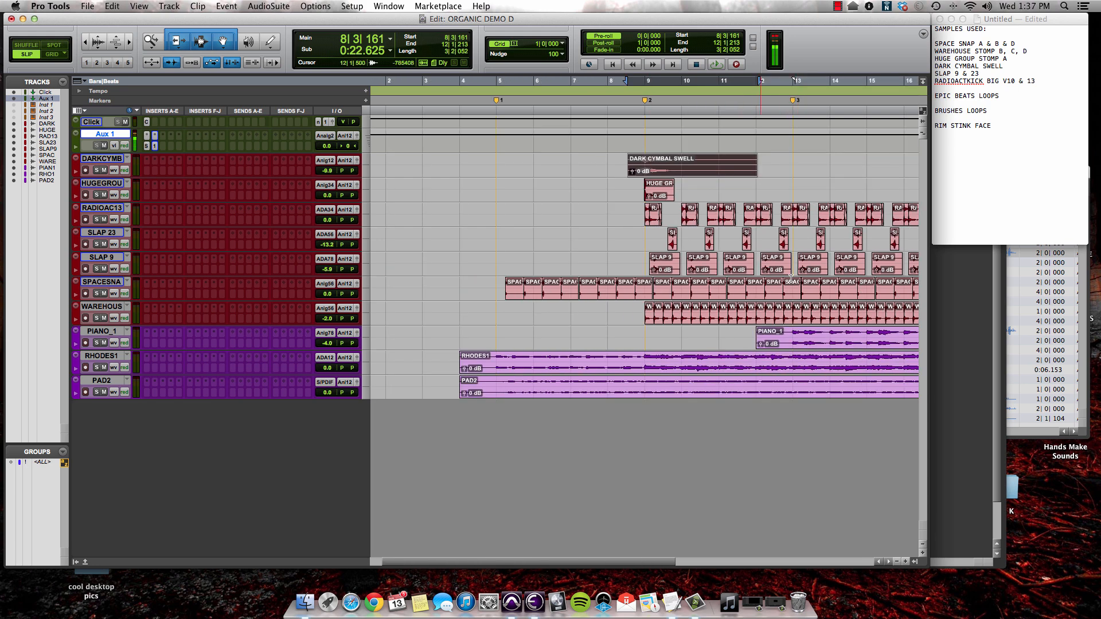
Mute the PIANO_1, RHODES1 and PAD2 tracks, play the drums from just before bar 9, and place the cursor just before bar 5
{"action": "left_click", "coordinate": [643, 235]}
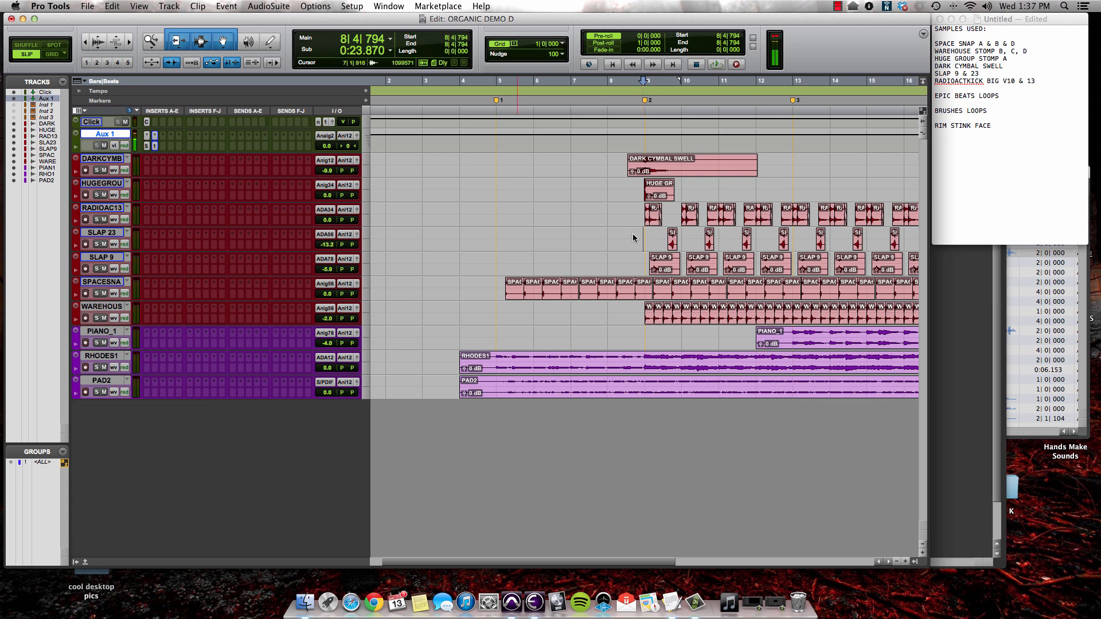
{"action": "left_click", "coordinate": [103, 343]}
{"action": "key", "text": "space"}
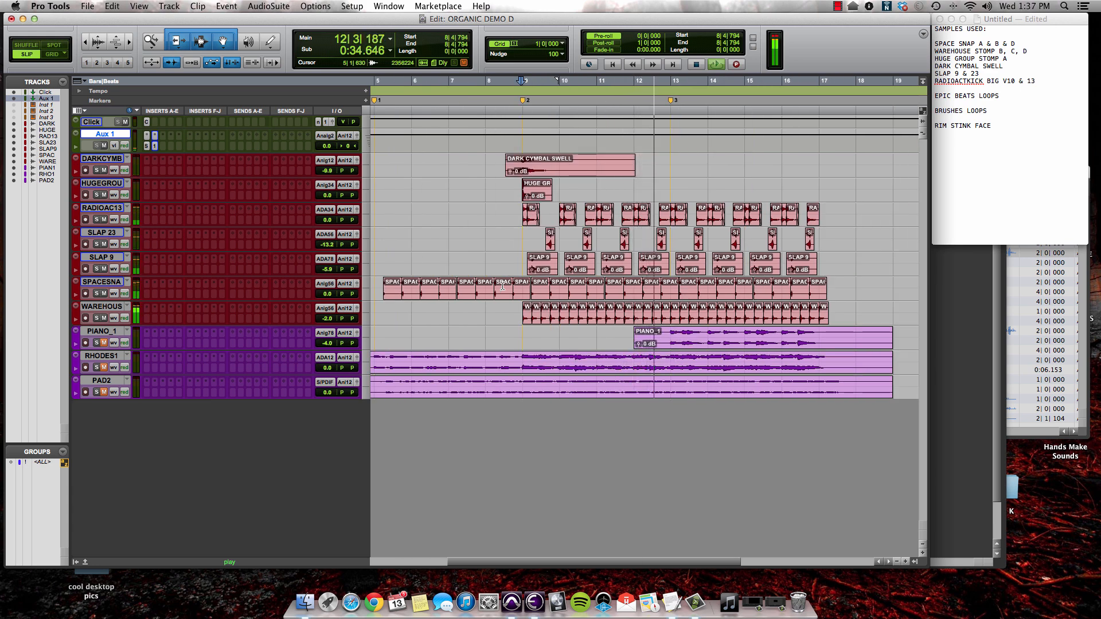
{"action": "key", "text": "space"}
{"action": "left_click", "coordinate": [496, 268]}
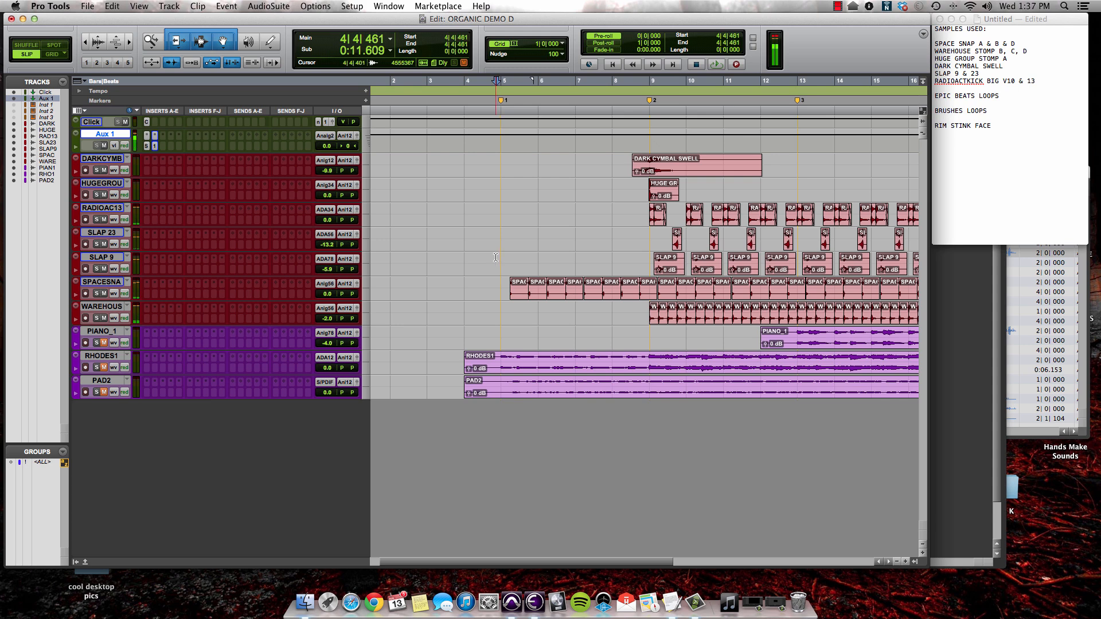
Bring up the TS ORGANIC LOOPS workspace browser, open a new workspace to view the volumes, and close the new one
{"action": "left_click", "coordinate": [1056, 340]}
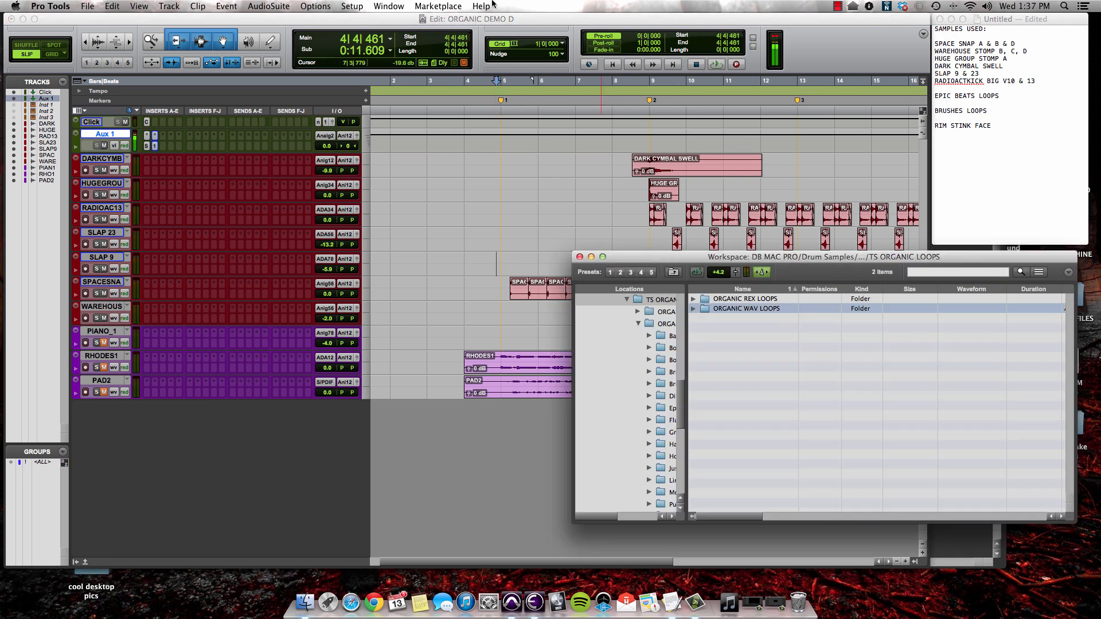
{"action": "left_click", "coordinate": [395, 5]}
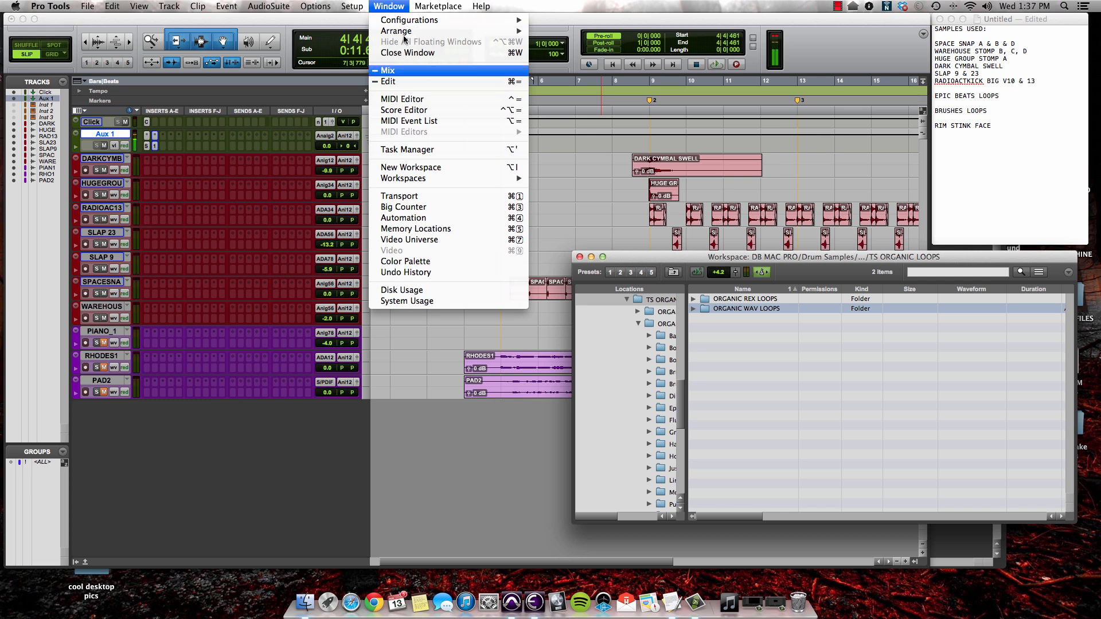
{"action": "left_click", "coordinate": [443, 168]}
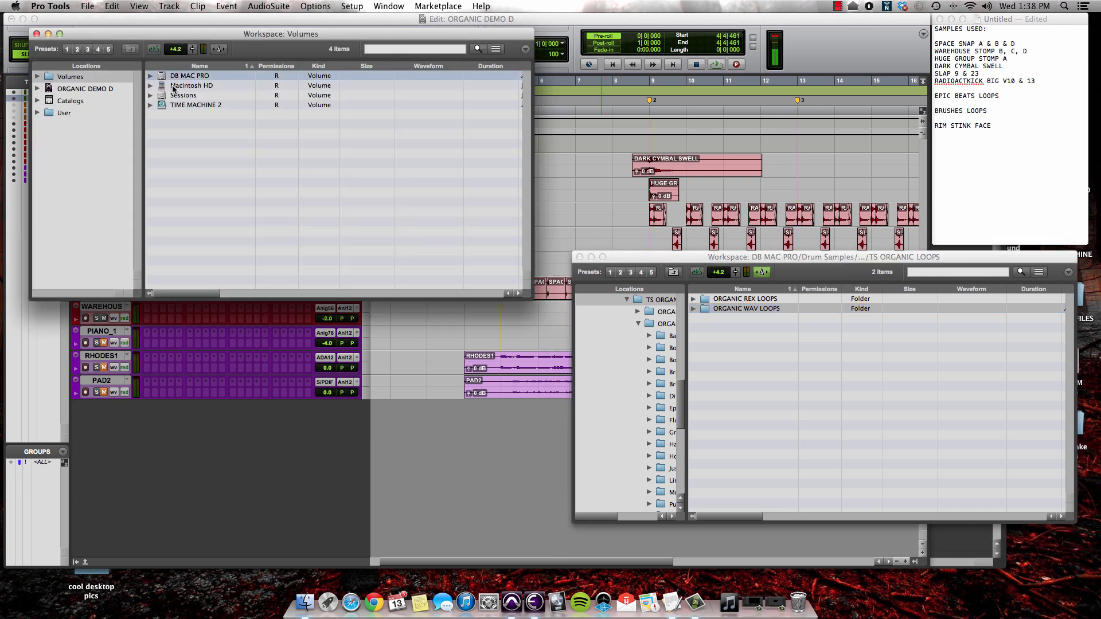
{"action": "left_click", "coordinate": [37, 34]}
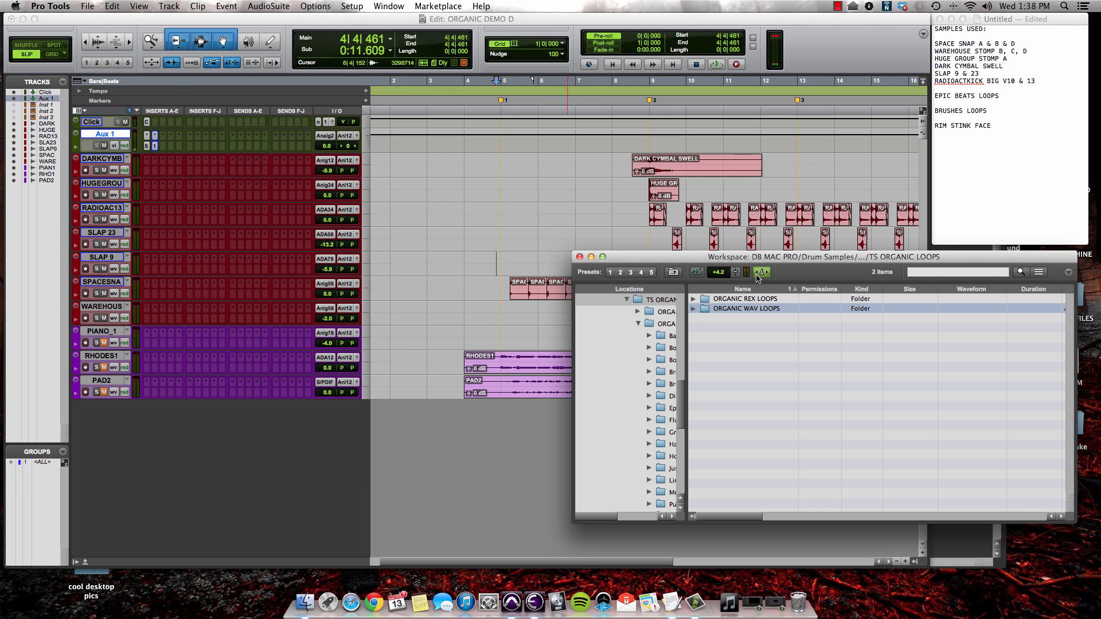
Open the Brushes- 84bpm folder inside ORGANIC WAV LOOPS in the workspace browser
{"action": "left_click_drag", "start_coordinate": [760, 260], "coordinate": [754, 257]}
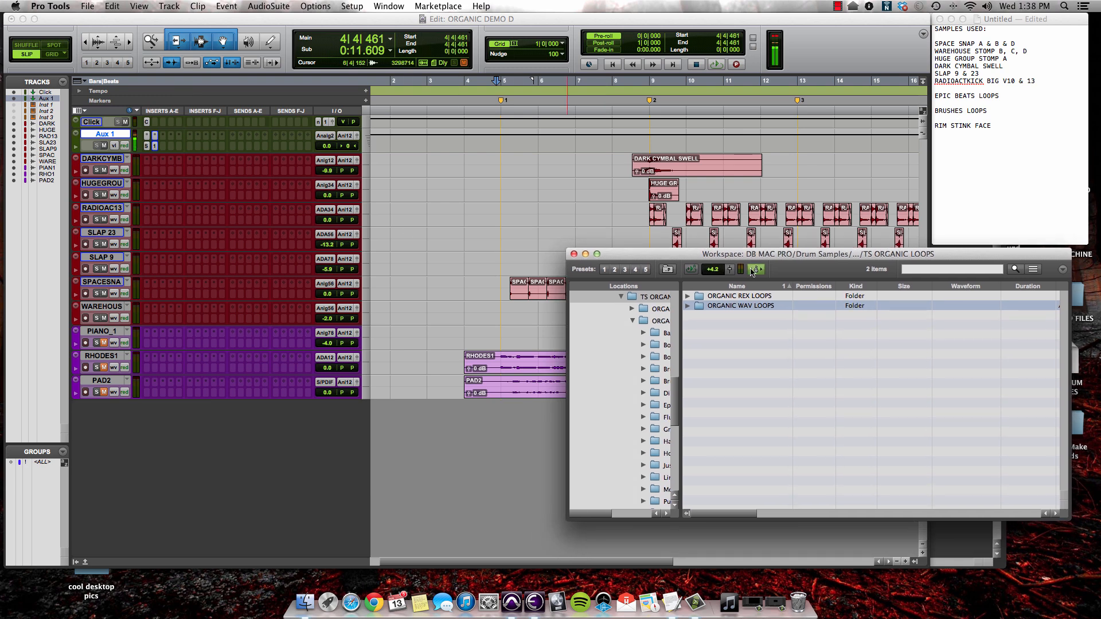
{"action": "double_click", "coordinate": [700, 310]}
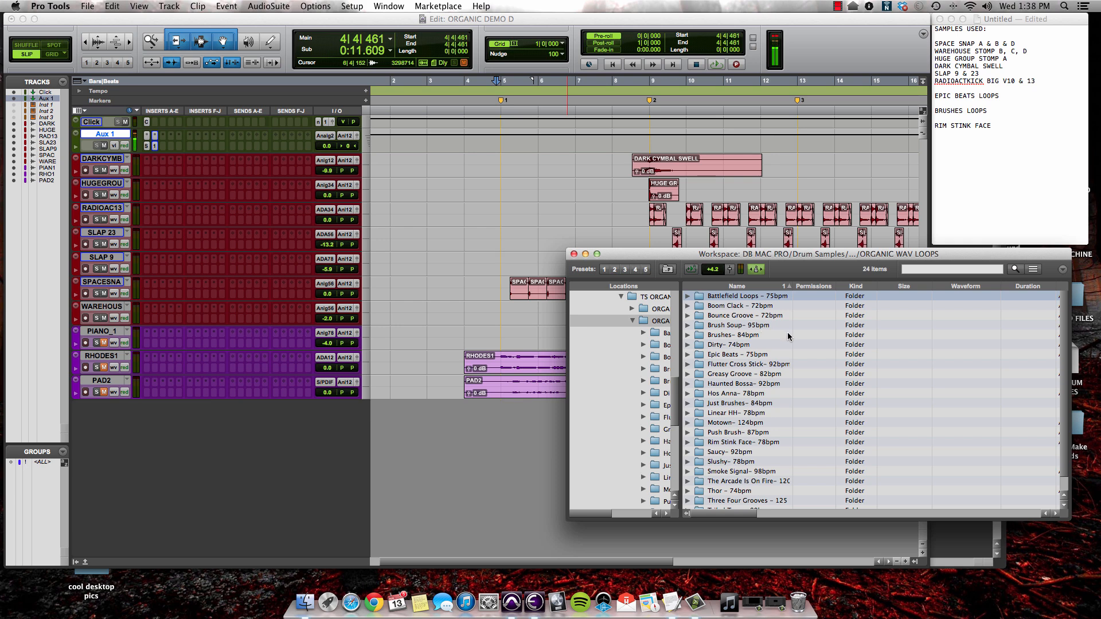
{"action": "double_click", "coordinate": [699, 335]}
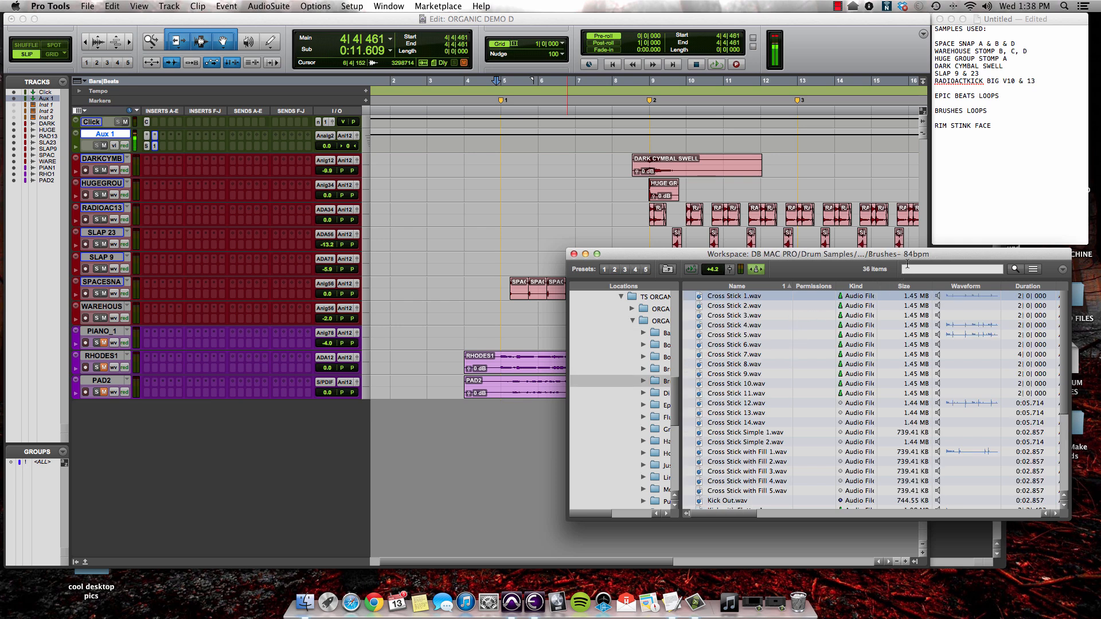
{"action": "scroll", "coordinate": [570, 212], "scroll_direction": "left", "scroll_amount": 2}
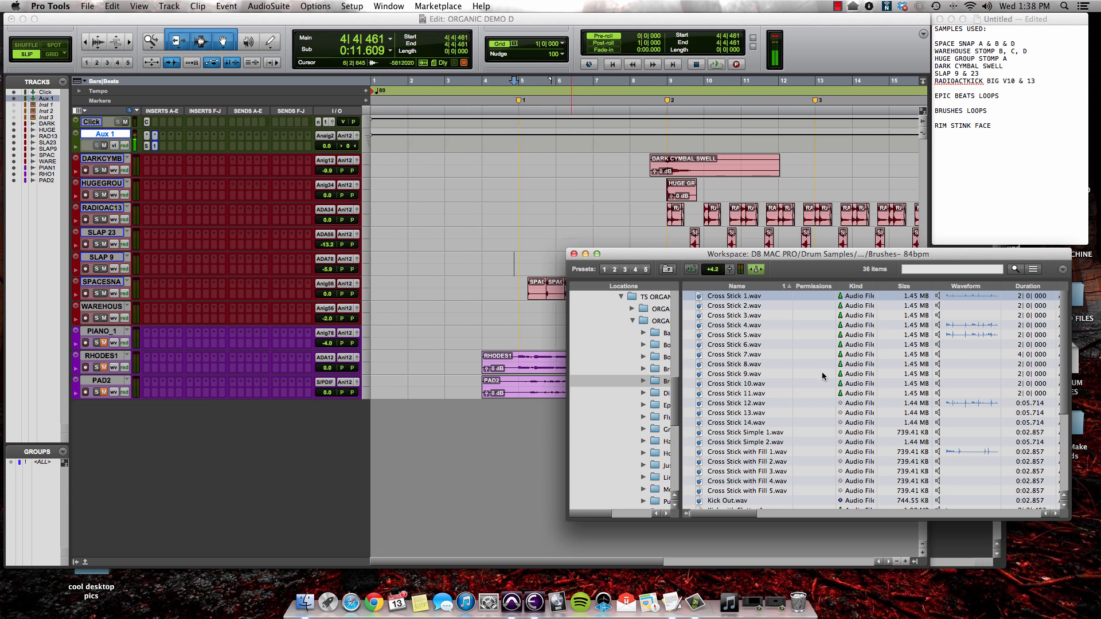
{"action": "scroll", "coordinate": [821, 372], "scroll_direction": "right", "scroll_amount": 2}
Toggle conforming audio files to the session tempo off and on again, and review its processing types with Rhythmic kept
{"action": "left_click", "coordinate": [757, 271]}
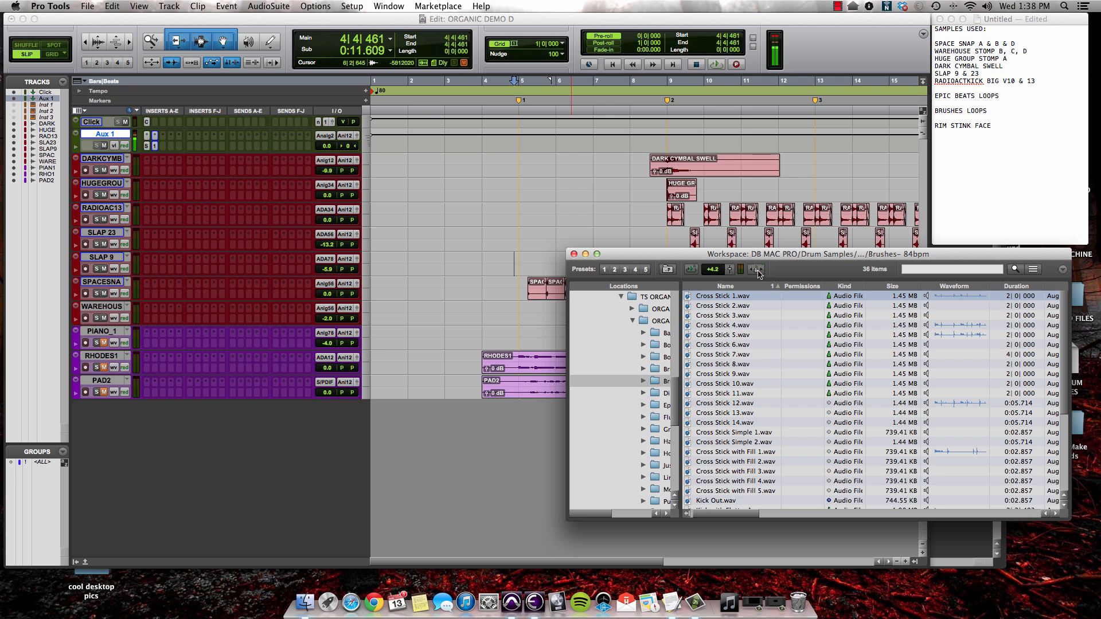
{"action": "left_click", "coordinate": [757, 271]}
{"action": "left_click", "coordinate": [757, 270]}
{"action": "left_click", "coordinate": [759, 271]}
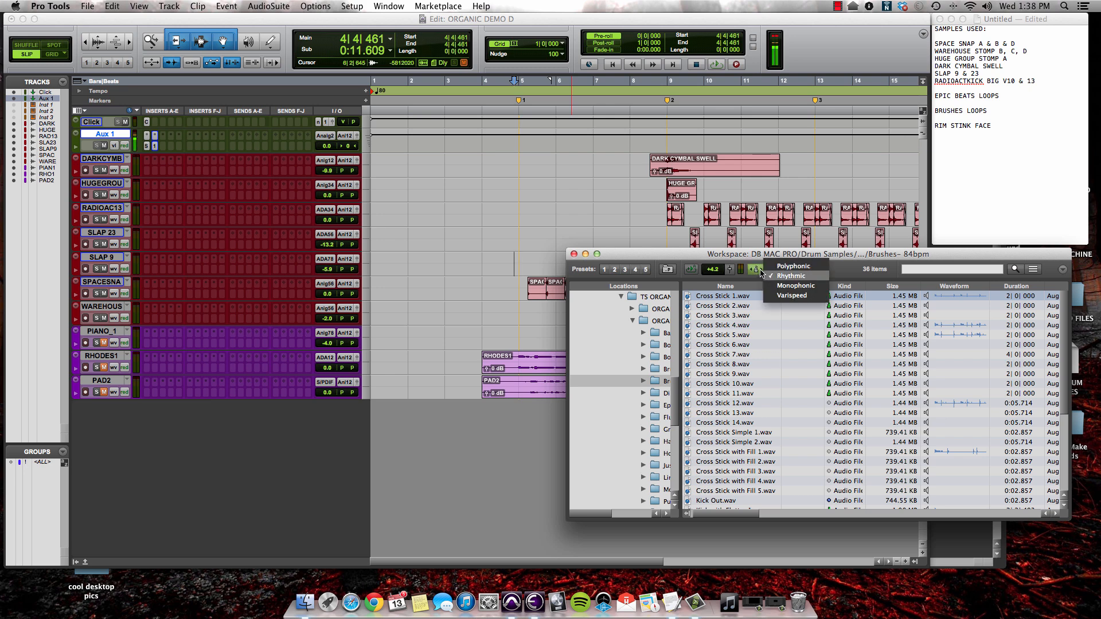
{"action": "left_click", "coordinate": [842, 275]}
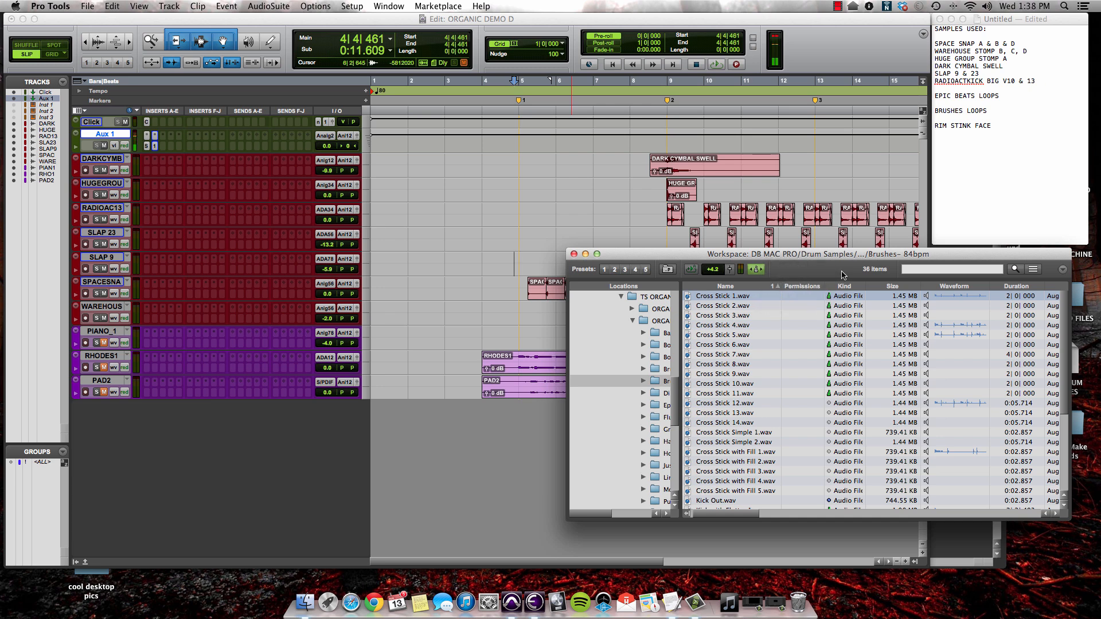
Preview Cross Stick 1.wav and review the browser's preview options, including Loop Preview and Audio Files Conform To Session Tempo
{"action": "left_click", "coordinate": [690, 270]}
{"action": "right_click", "coordinate": [691, 272]}
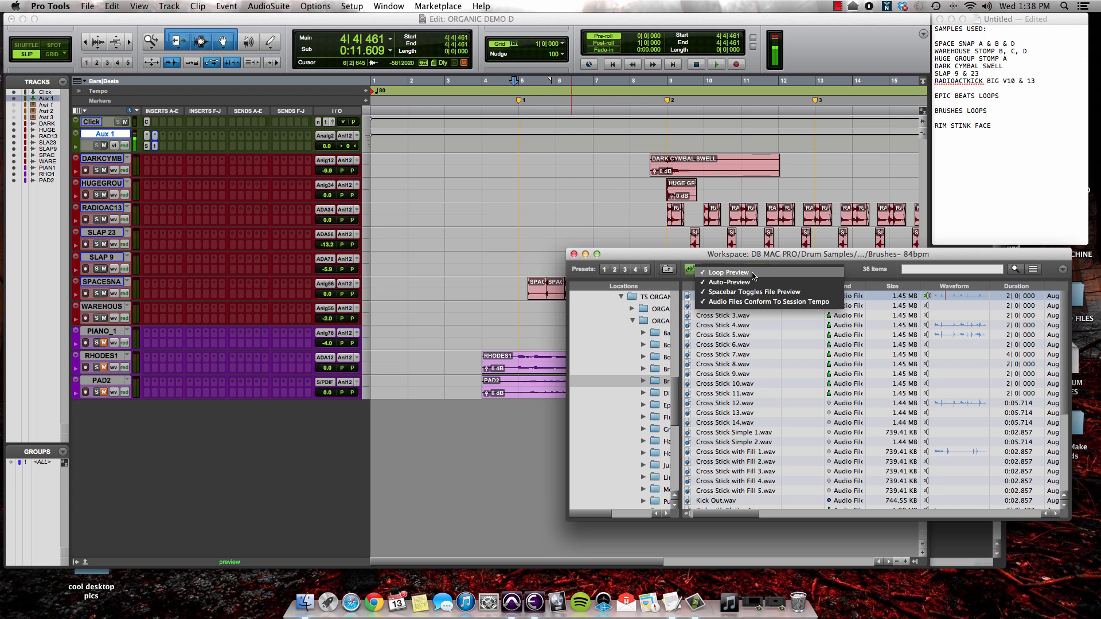
{"action": "left_click", "coordinate": [888, 280]}
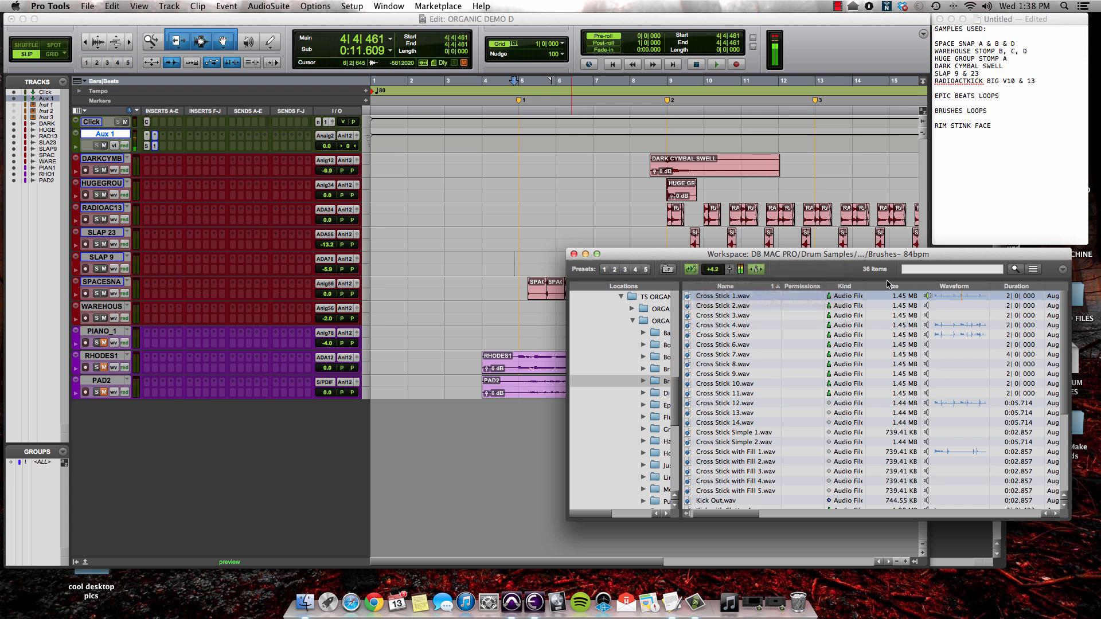
Select the range from 5|1|000 to 17|1|000 across all tracks, with the session set to Grid mode
{"action": "left_click", "coordinate": [520, 105]}
{"action": "left_click", "coordinate": [520, 105]}
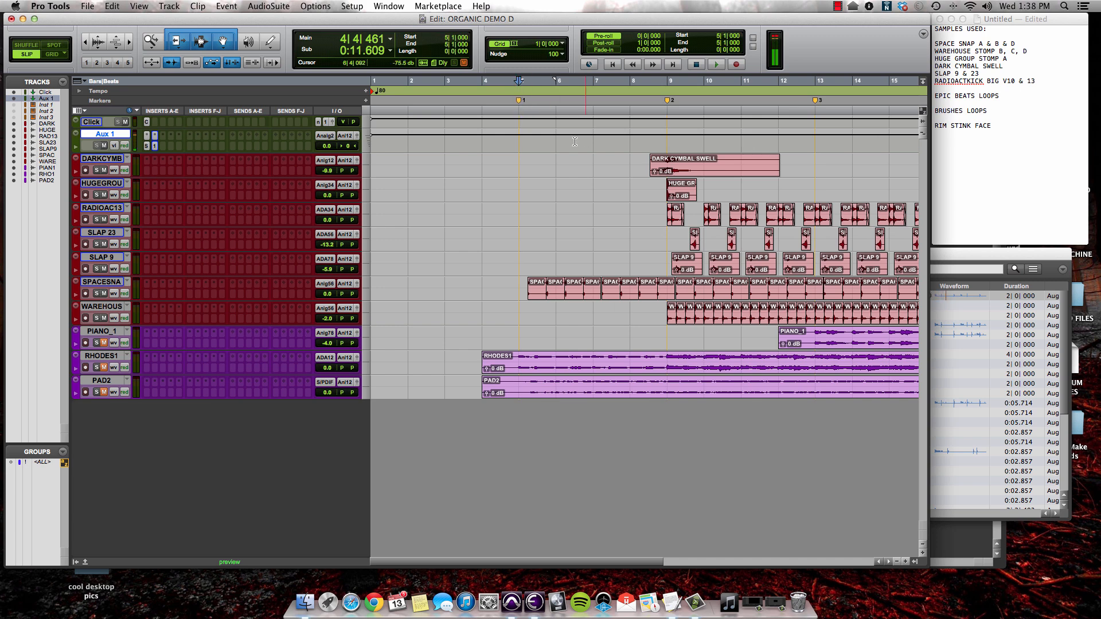
{"action": "scroll", "coordinate": [453, 115], "scroll_direction": "right", "scroll_amount": 5}
{"action": "left_click", "coordinate": [56, 55]}
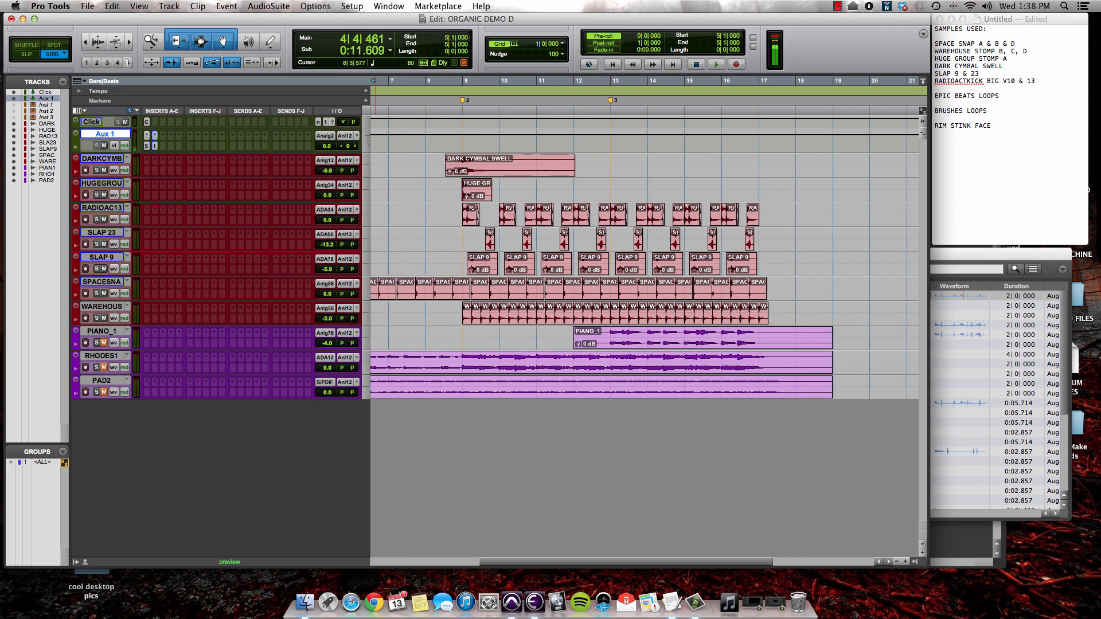
{"action": "left_click", "coordinate": [755, 123], "text": "shift"}
{"action": "scroll", "coordinate": [763, 134], "scroll_direction": "left", "scroll_amount": 3}
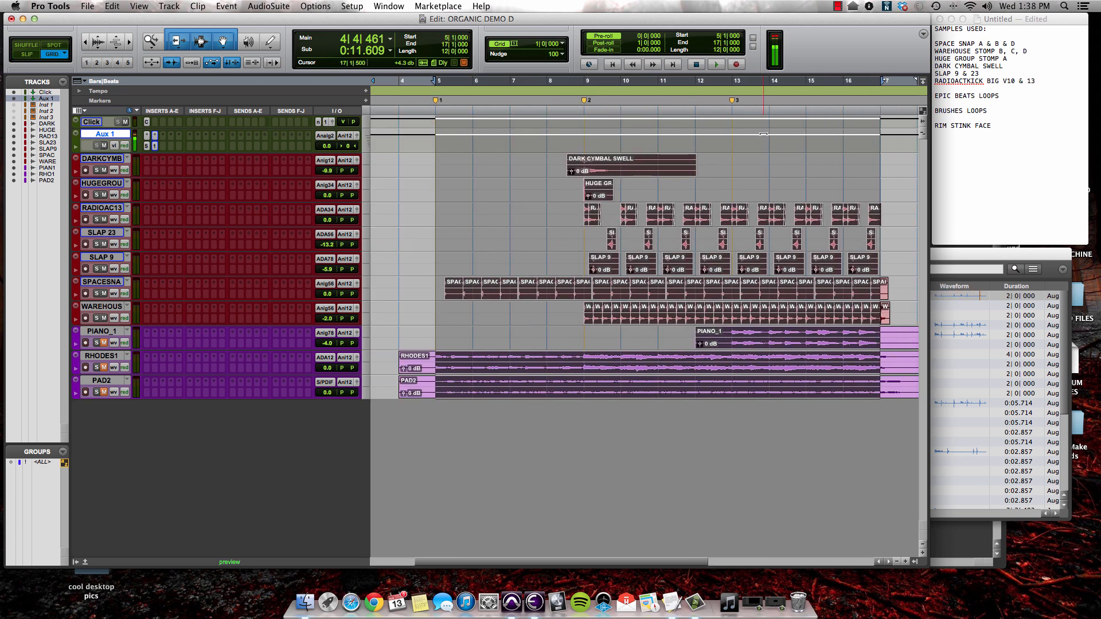
Play the selected range and audition Cross Stick 1.wav, Cross Stick 5.wav and Cross Stick 12.wav along with it, then stop playback
{"action": "key", "text": "space"}
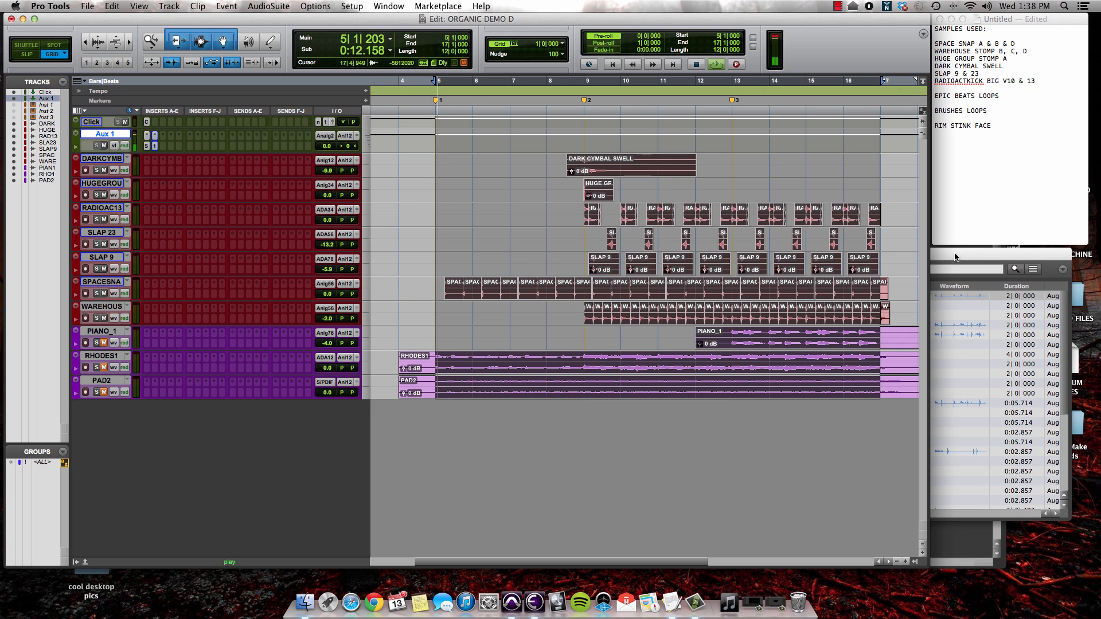
{"action": "left_click", "coordinate": [955, 255]}
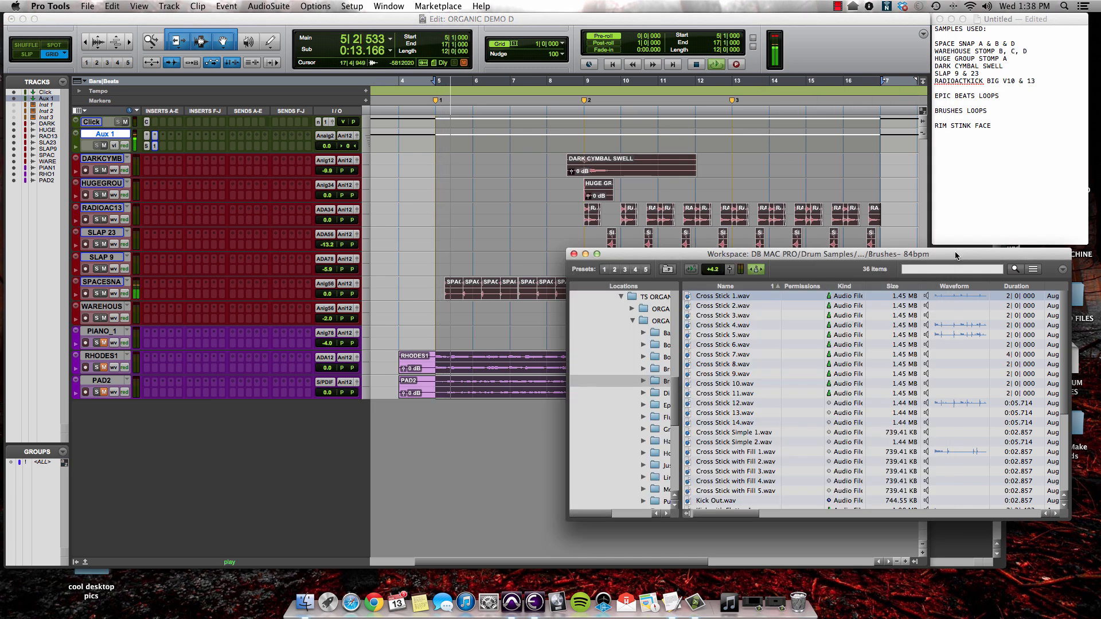
{"action": "left_click", "coordinate": [927, 296]}
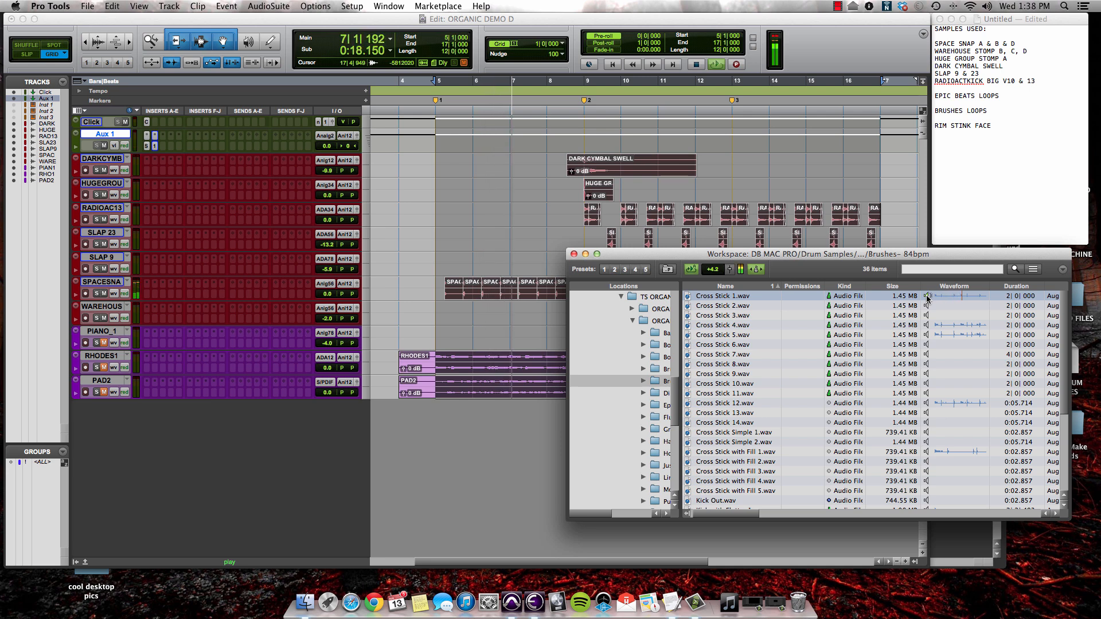
{"action": "left_click", "coordinate": [926, 334]}
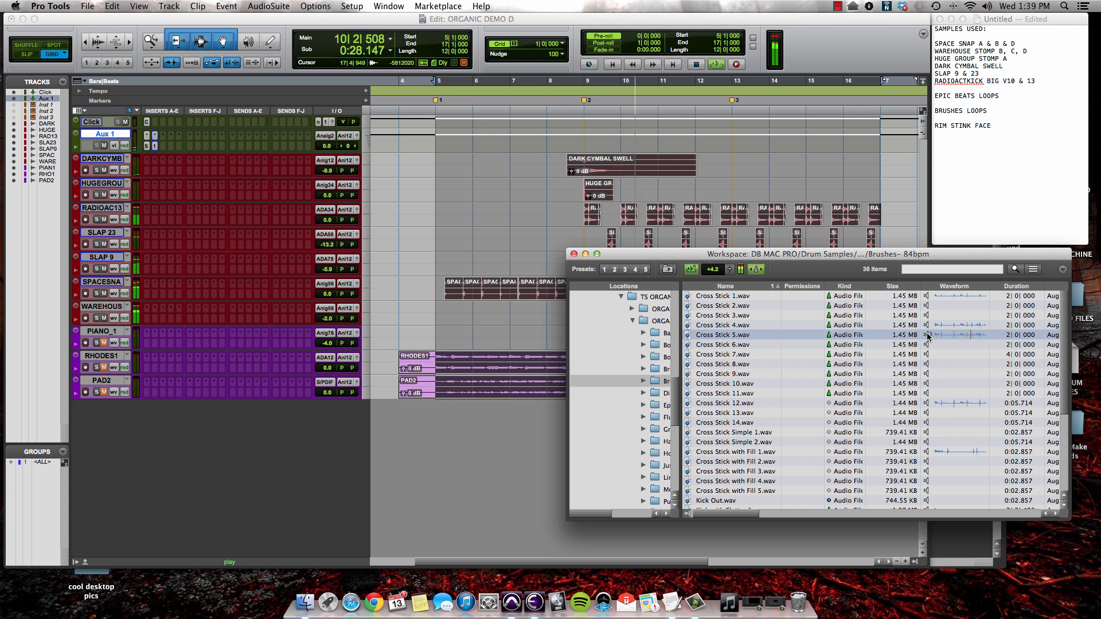
{"action": "left_click", "coordinate": [927, 403]}
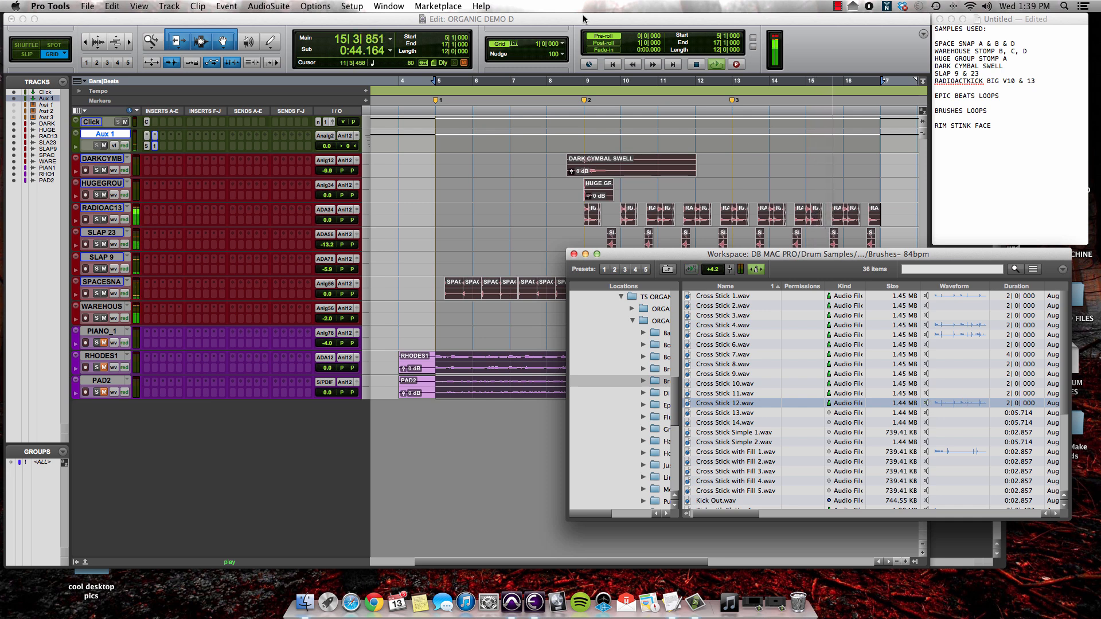
{"action": "left_click", "coordinate": [880, 193]}
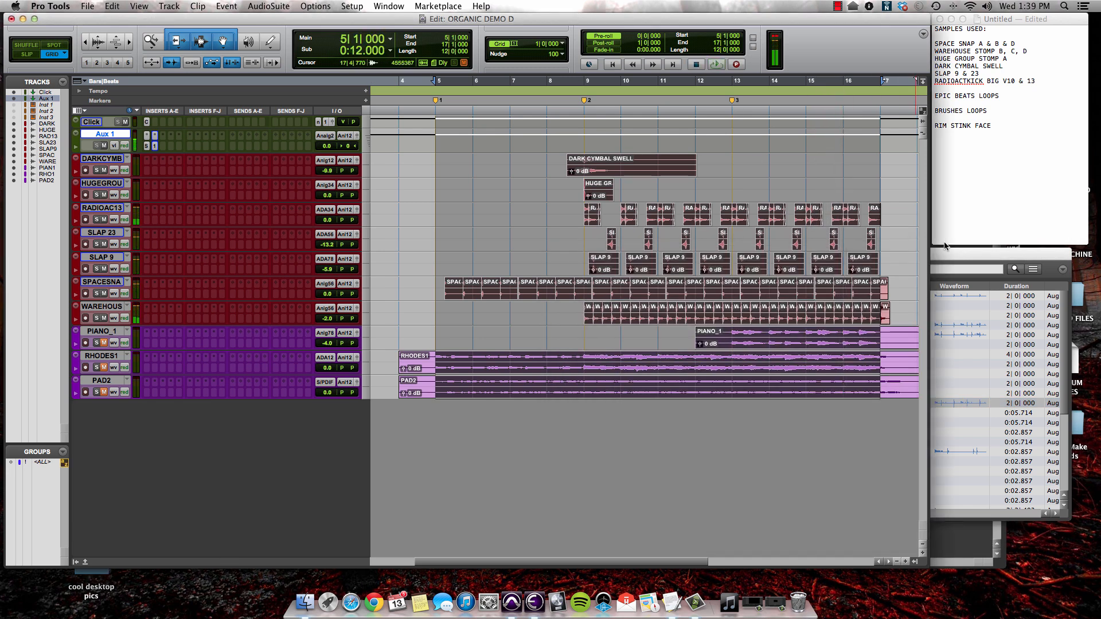
Add Cross Stick 12.wav from the workspace browser to the session's track list as a new track
{"action": "left_click", "coordinate": [949, 257]}
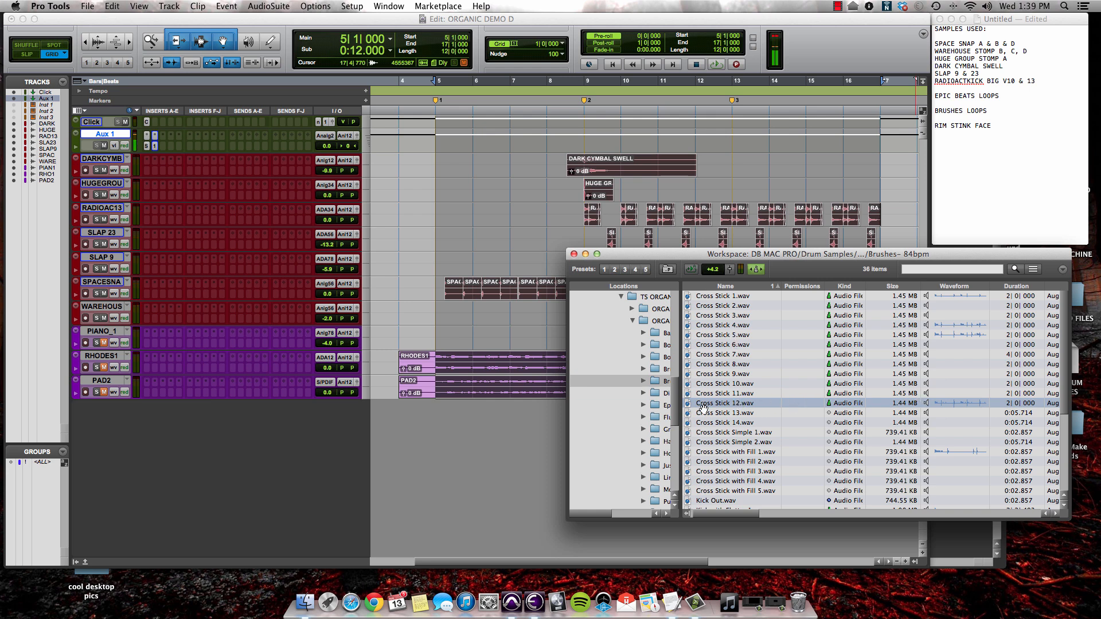
{"action": "scroll", "coordinate": [704, 408], "scroll_direction": "left", "scroll_amount": 1}
{"action": "left_click_drag", "start_coordinate": [717, 409], "coordinate": [34, 321]}
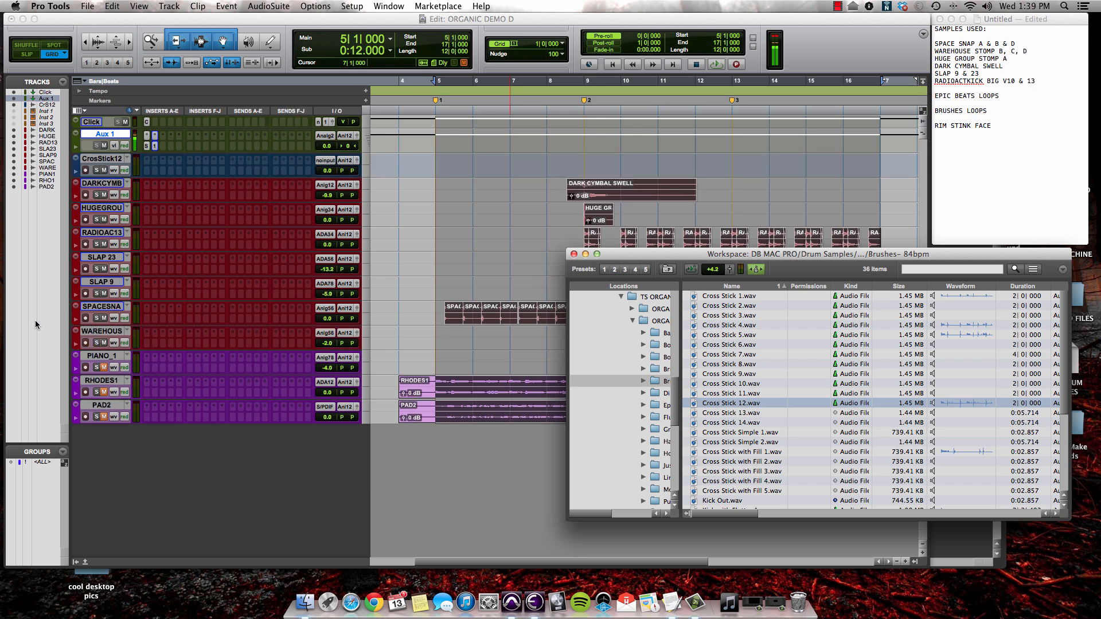
Audition Cross Stick 5.wav in the workspace browser and add it to the session's track list as a new track
{"action": "left_click", "coordinate": [732, 335]}
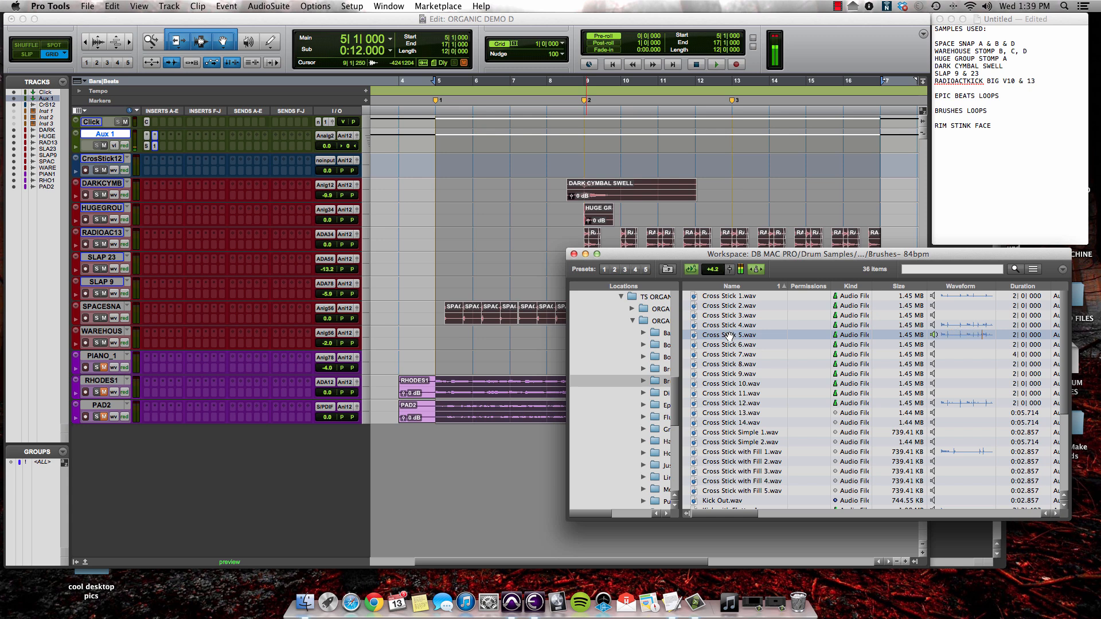
{"action": "left_click_drag", "start_coordinate": [730, 336], "coordinate": [35, 233]}
Move the Cross Stick 5 and Cross Stick 12 clips together so they both start at 5|1|000
{"action": "left_click", "coordinate": [456, 177]}
{"action": "key", "text": "super+["}
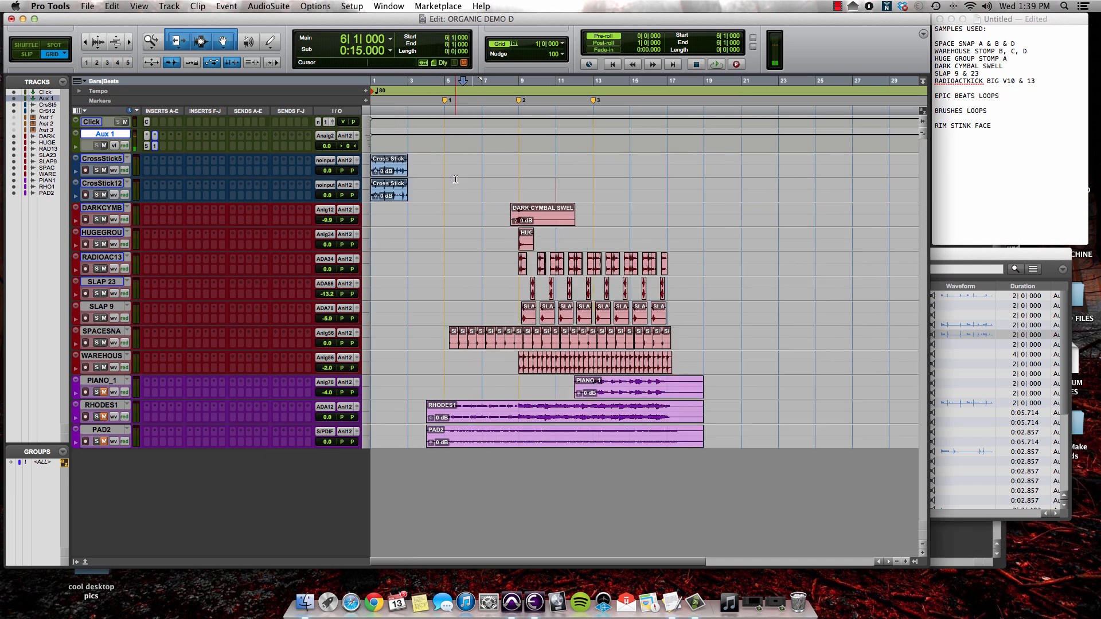
{"action": "left_click", "coordinate": [396, 194]}
{"action": "left_click", "coordinate": [394, 173], "text": "shift"}
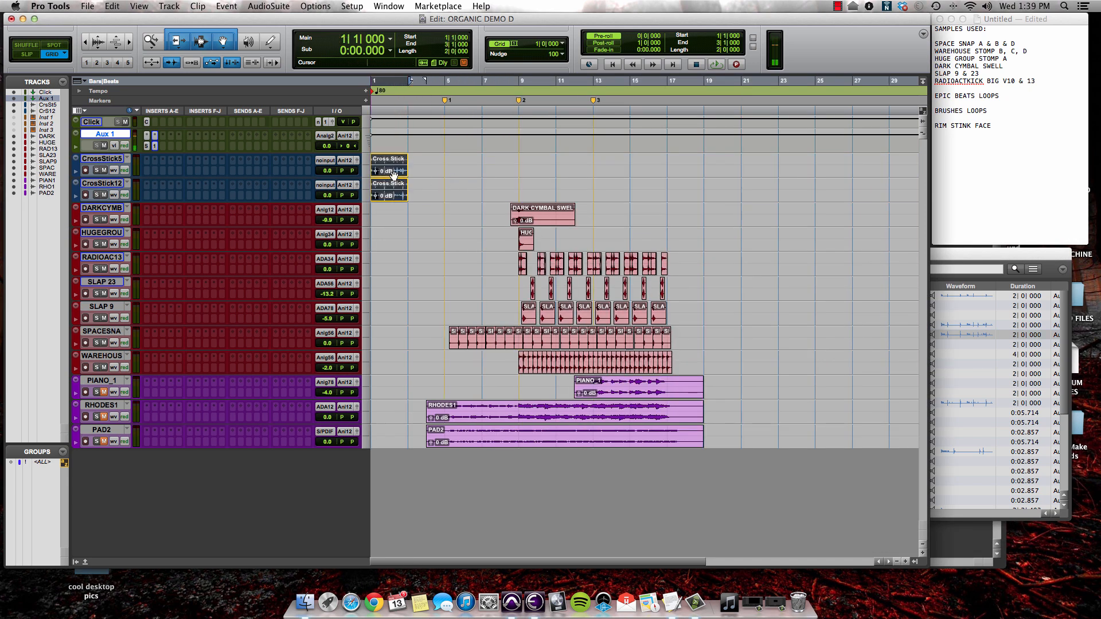
{"action": "left_click_drag", "start_coordinate": [394, 173], "coordinate": [466, 173]}
{"action": "key", "text": "super+]"}
{"action": "key", "text": "super+]"}
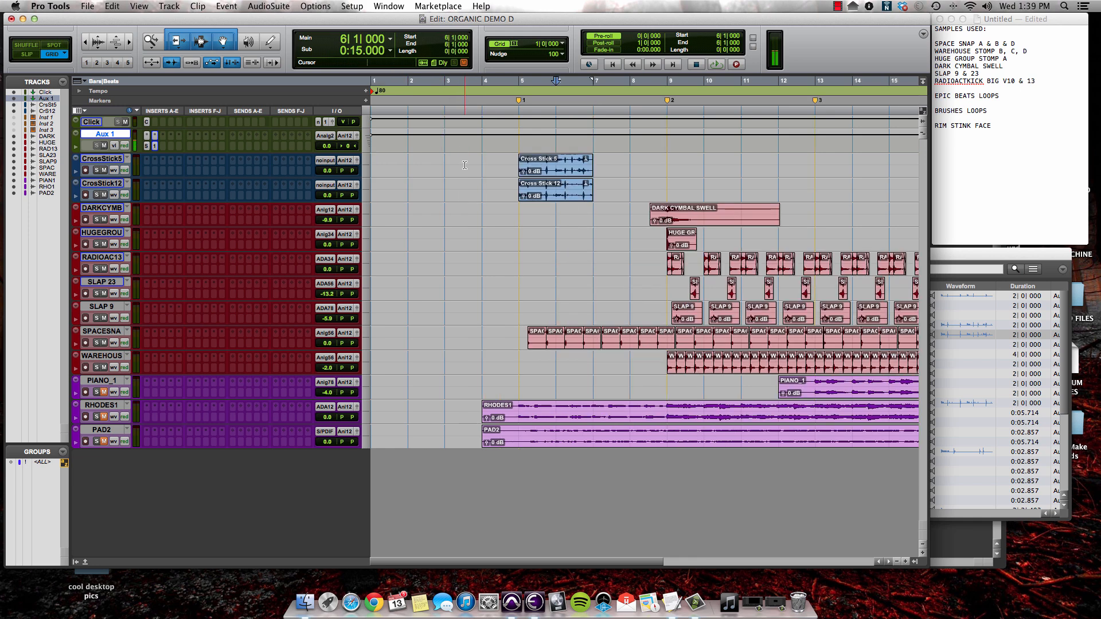
Try Cross Stick 12 directly after Cross Stick 5 on the same track, starting at 7|1|000, and play from 5|1|000
{"action": "left_click", "coordinate": [685, 198]}
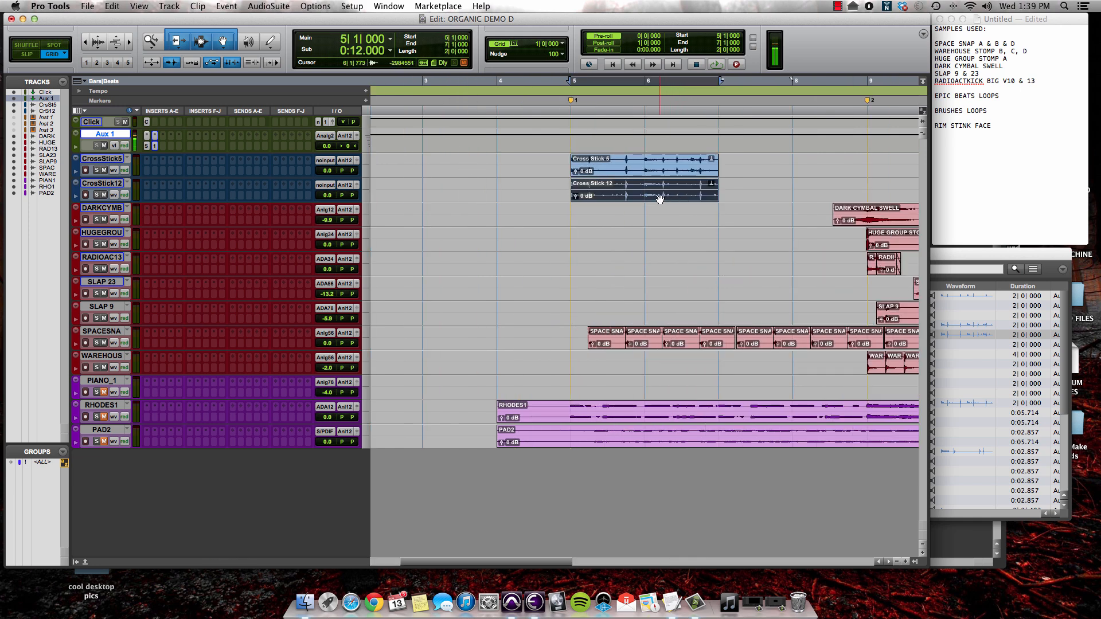
{"action": "left_click_drag", "start_coordinate": [658, 198], "coordinate": [799, 176]}
{"action": "left_click", "coordinate": [568, 163]}
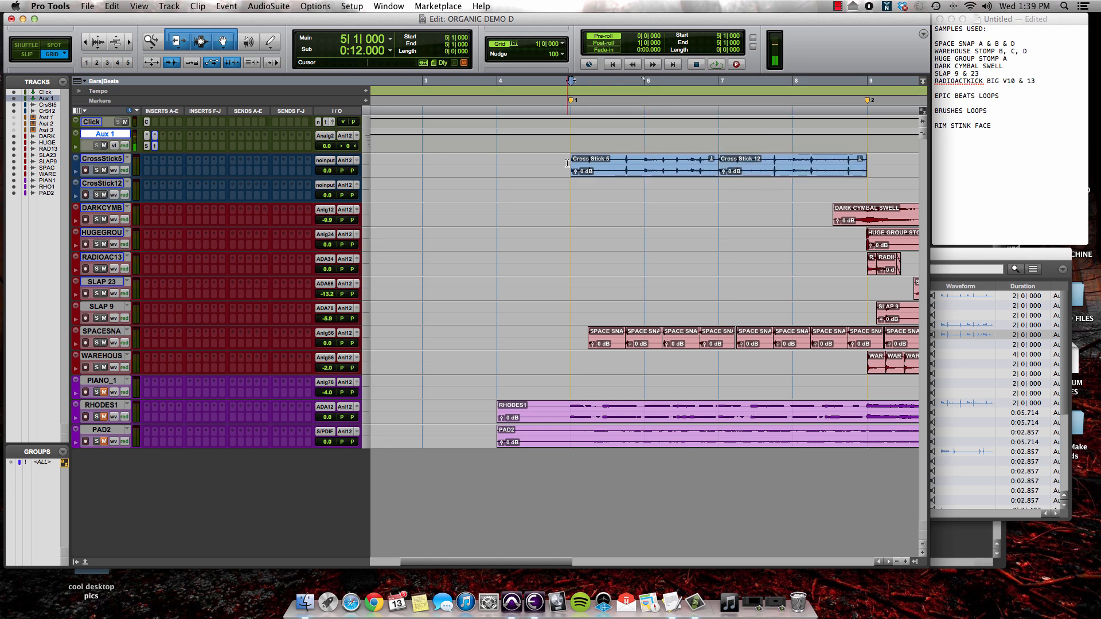
{"action": "key", "text": "space"}
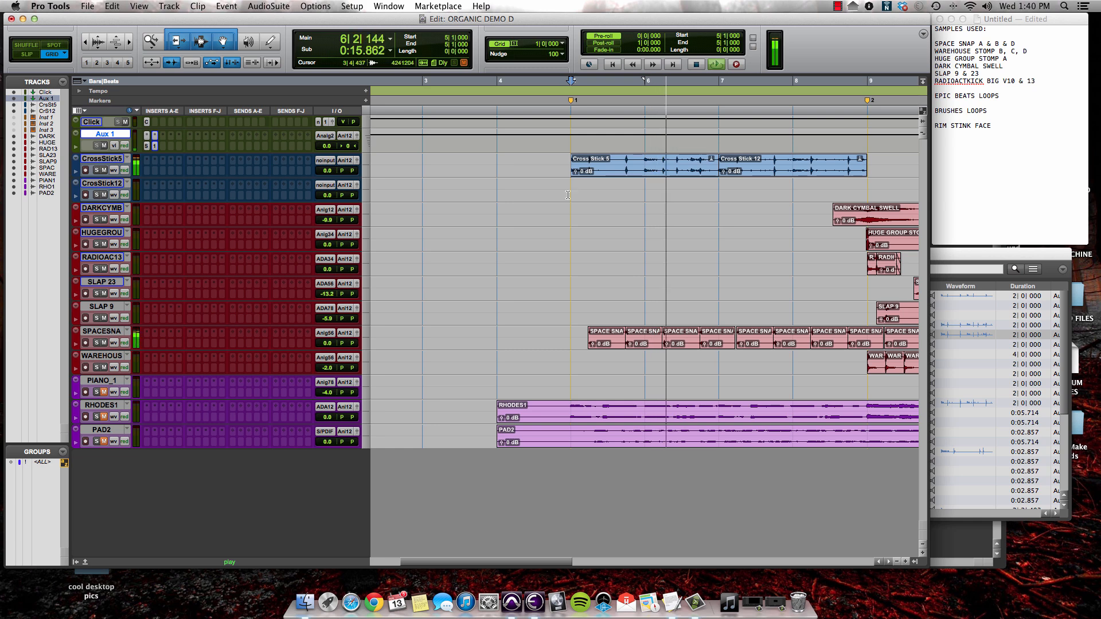
{"action": "key", "text": "space"}
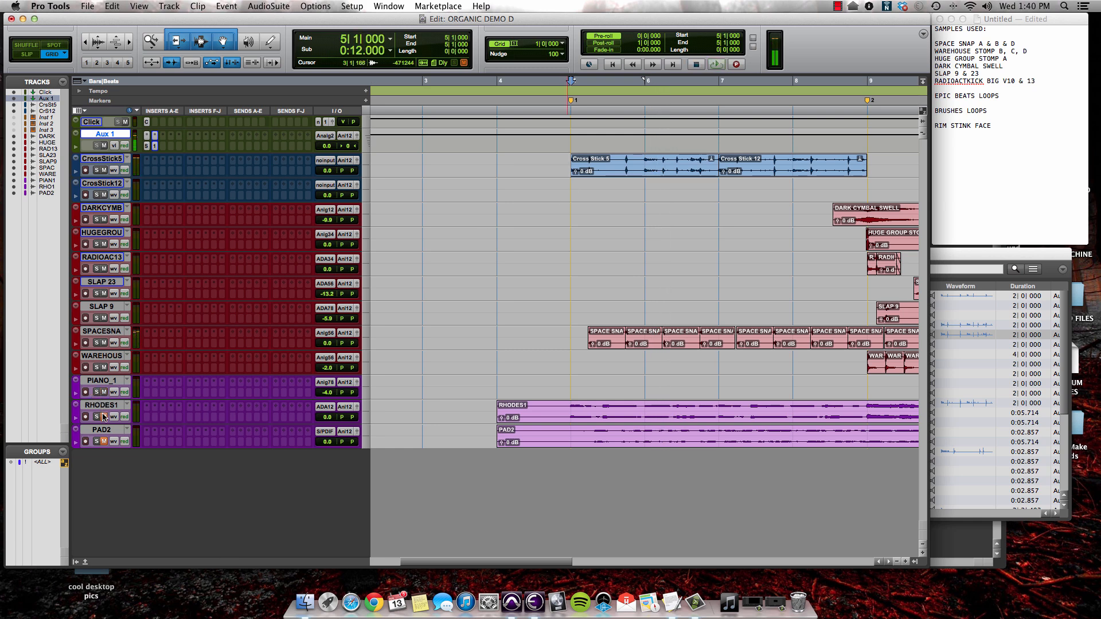
Play from 5|1|000 while setting the RHODES1 volume to -4.0 dB and the PIANO_1 volume to -5.4 dB
{"action": "key", "text": "space"}
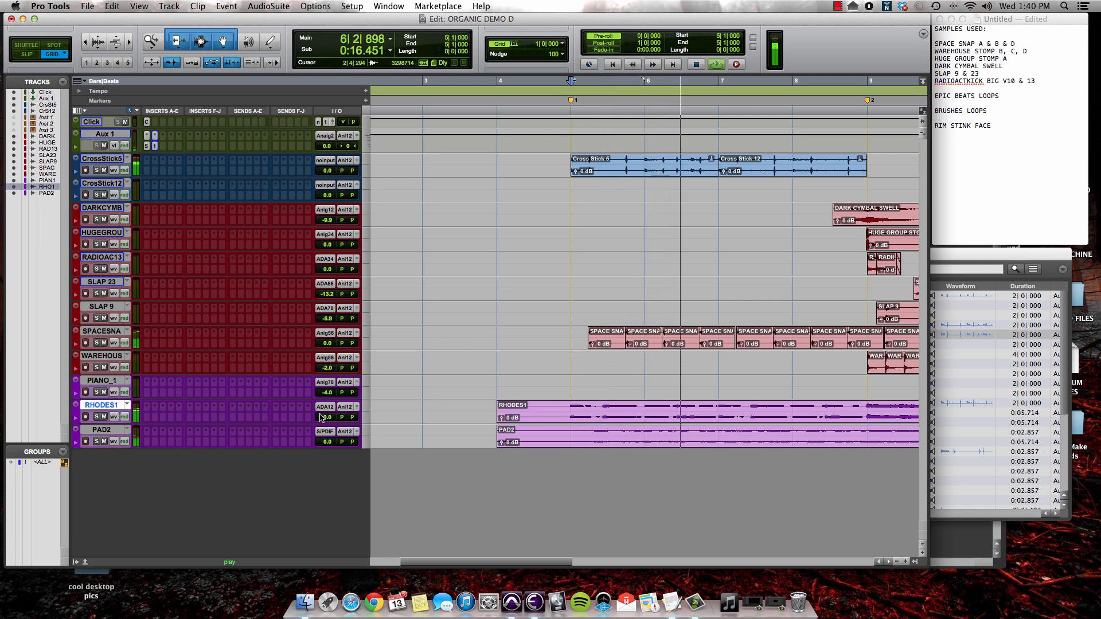
{"action": "mouse_move", "coordinate": [326, 417]}
{"action": "left_mouse_down"}
{"action": "mouse_move", "coordinate": [325, 427]}
{"action": "mouse_move", "coordinate": [327, 397]}
{"action": "left_mouse_up"}
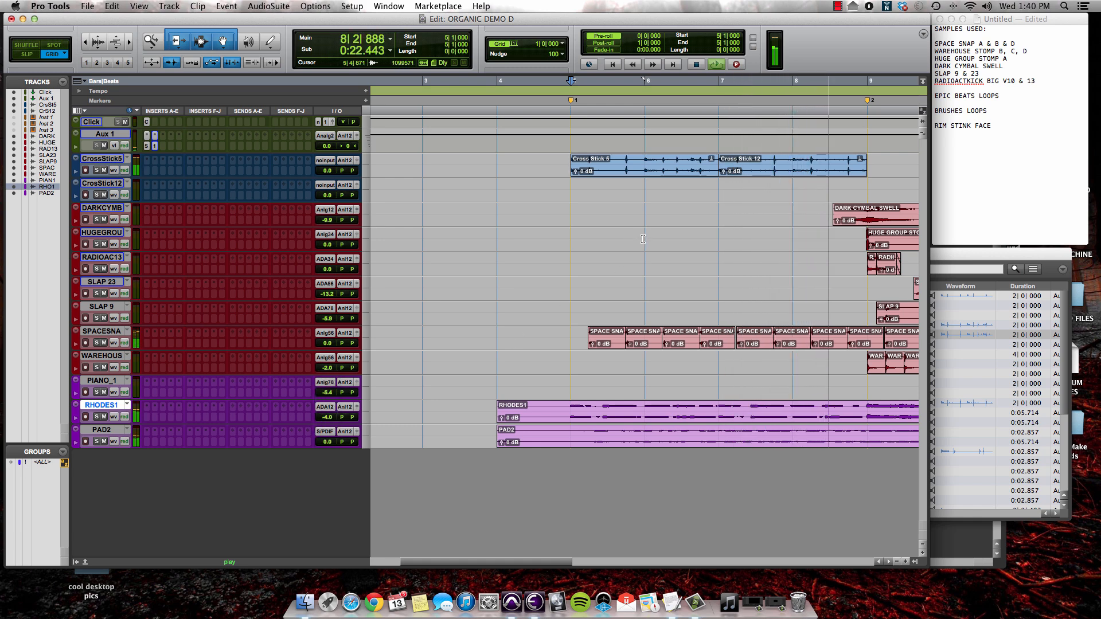
{"action": "key", "text": "space"}
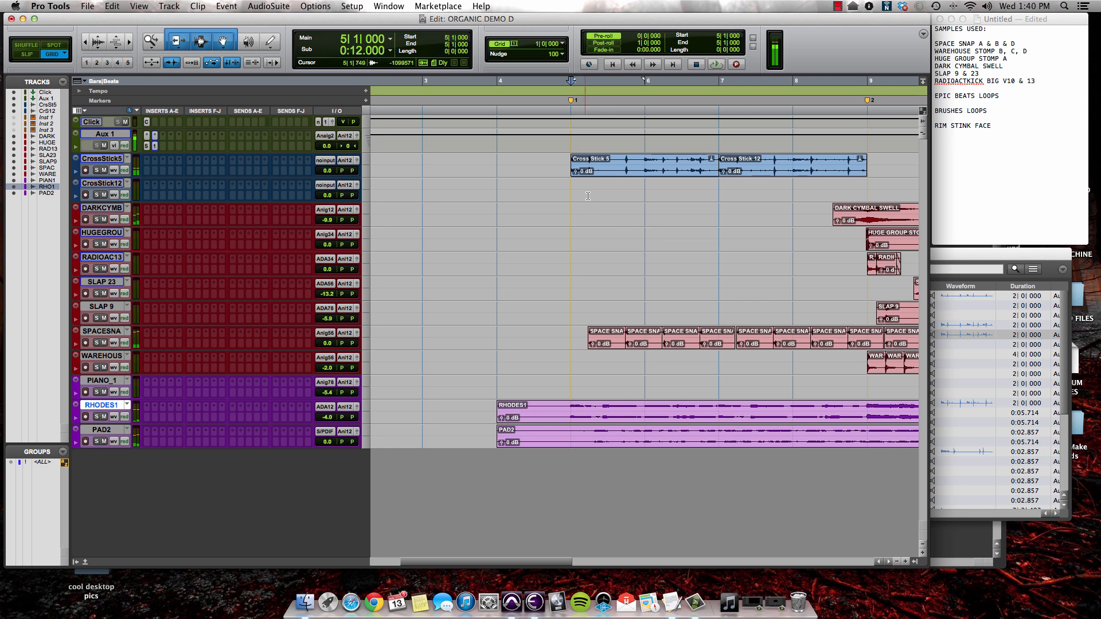
Return Cross Stick 12 to its own track at 5|1|000 and duplicate both Cross Stick clips five times, up to bar 17
{"action": "left_click_drag", "start_coordinate": [842, 171], "coordinate": [721, 193]}
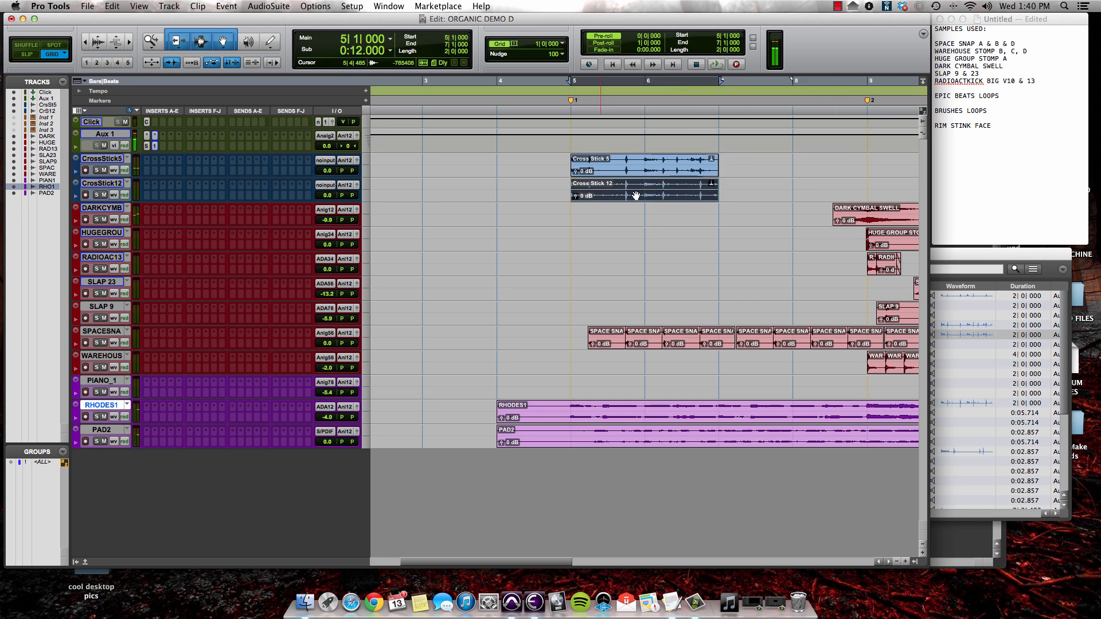
{"action": "left_click_drag", "start_coordinate": [344, 198], "coordinate": [328, 171]}
{"action": "left_click_drag", "start_coordinate": [567, 160], "coordinate": [695, 193]}
{"action": "key", "text": "super+d"}
{"action": "scroll", "coordinate": [696, 194], "scroll_direction": "right", "scroll_amount": 10}
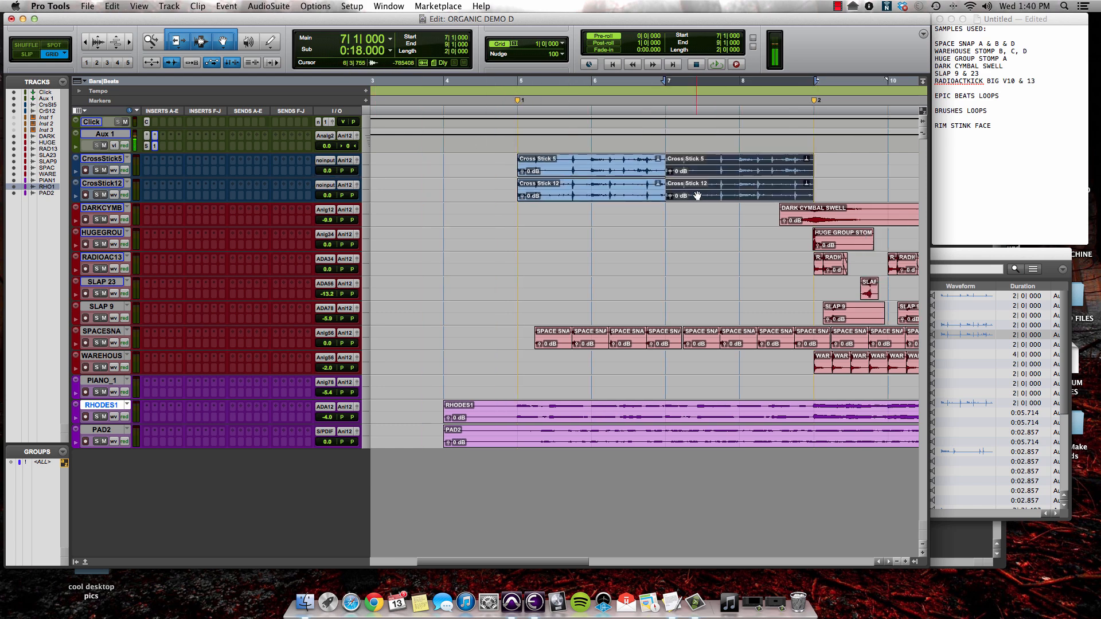
{"action": "key", "text": "super+d"}
{"action": "key", "text": "super+d"}
{"action": "key", "text": "super+d"}
{"action": "key", "text": "super+d"}
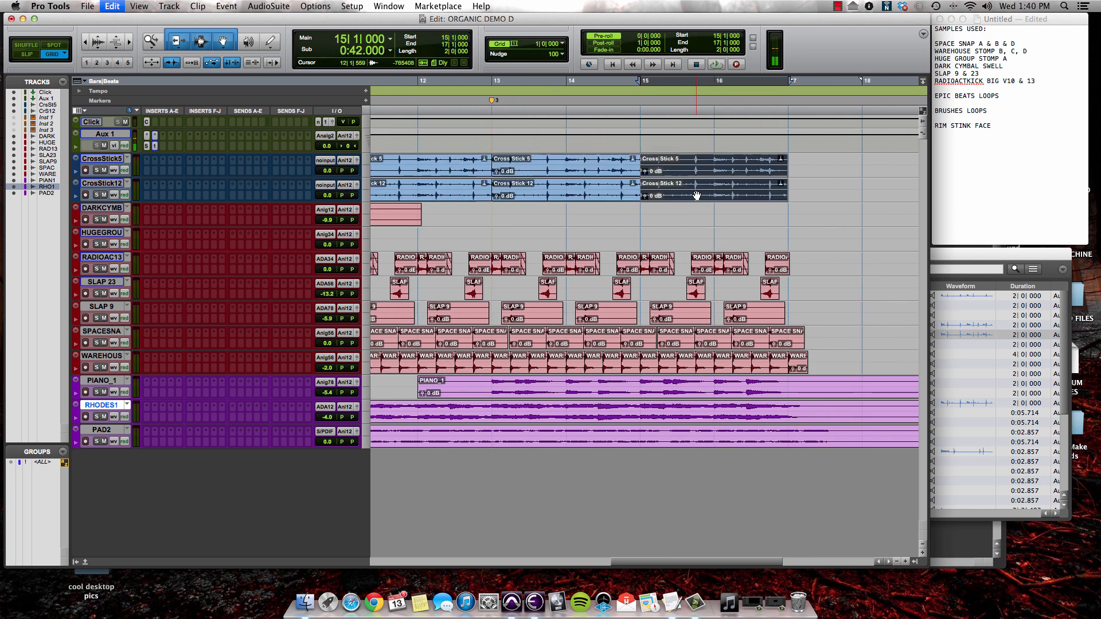
Play the session from 5|1|000 to hear the repeated Cross Stick loops with the other tracks, then stop playback
{"action": "scroll", "coordinate": [696, 196], "scroll_direction": "left", "scroll_amount": 15}
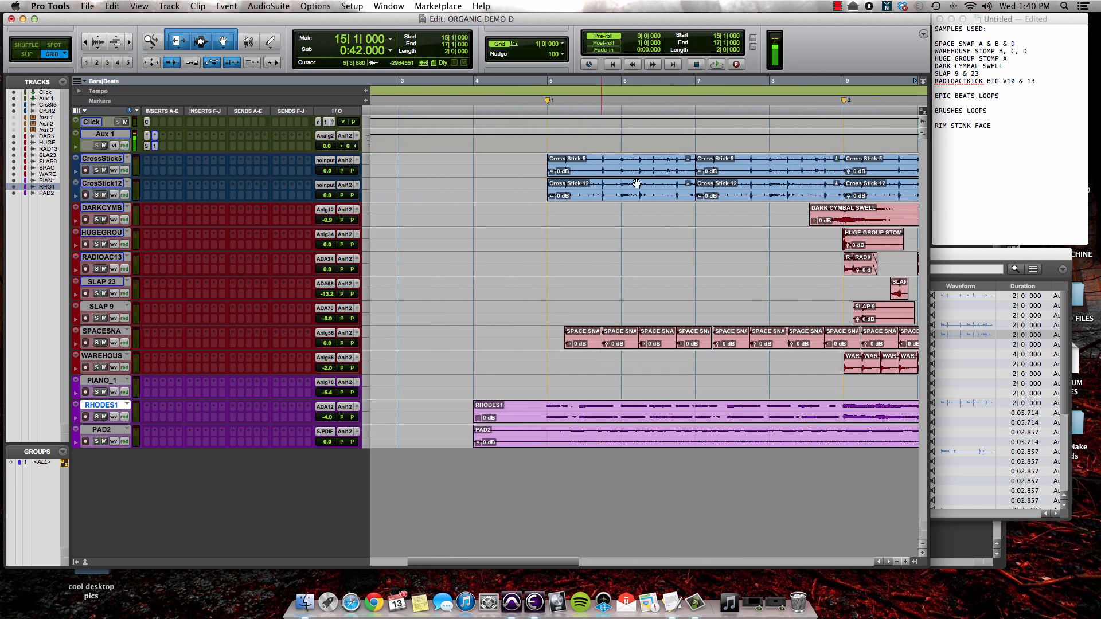
{"action": "left_click", "coordinate": [539, 159]}
{"action": "key", "text": "space"}
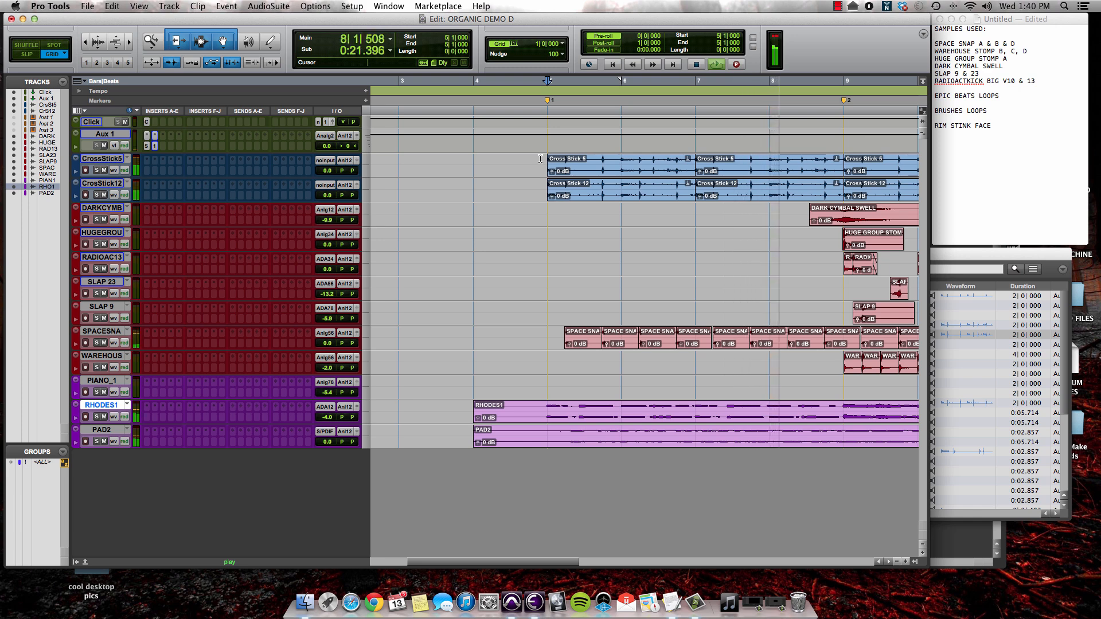
{"action": "scroll", "coordinate": [540, 159], "scroll_direction": "right", "scroll_amount": 8}
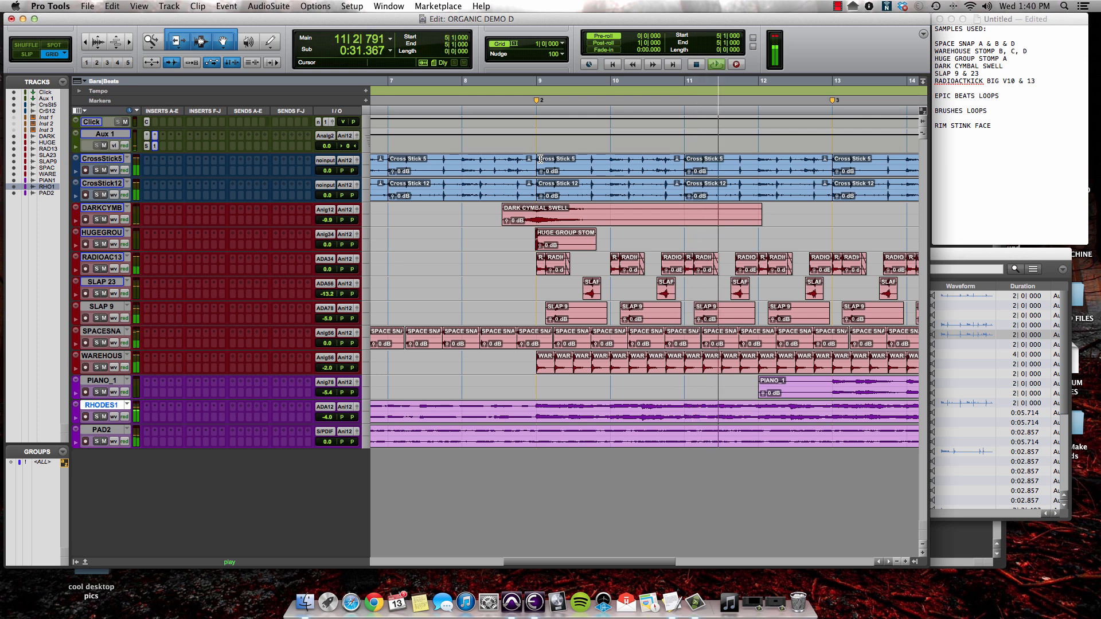
{"action": "key", "text": "space"}
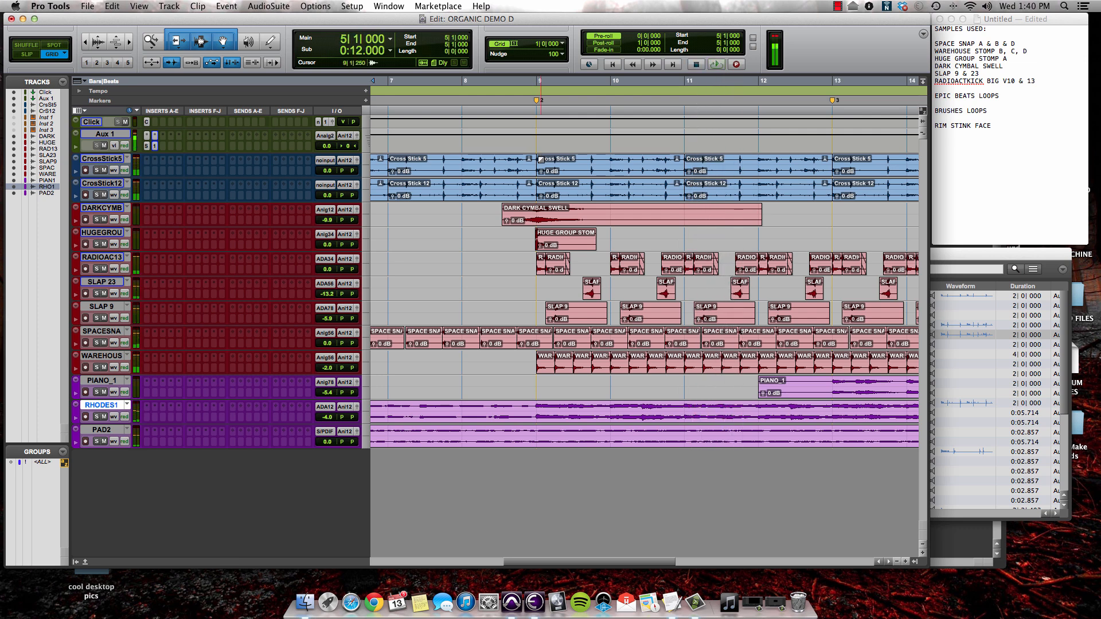
Return to the workspace browser, go up to the ORGANIC WAV LOOPS folder and open Epic Beats - 75bpm
{"action": "key", "text": "super+bracketleft"}
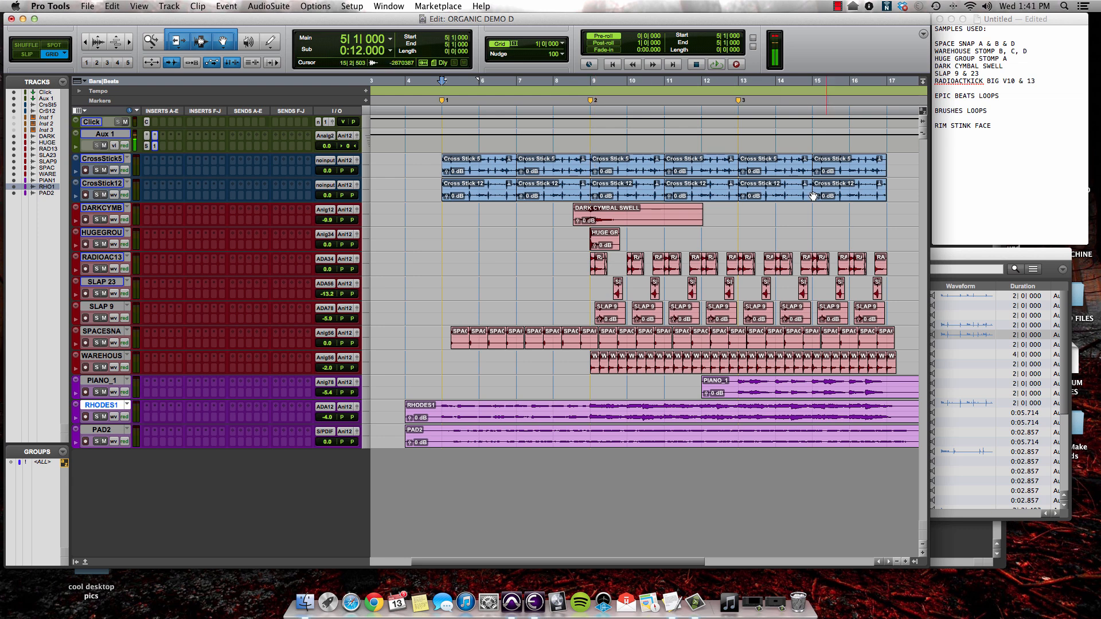
{"action": "left_click", "coordinate": [984, 253]}
{"action": "left_click", "coordinate": [667, 269]}
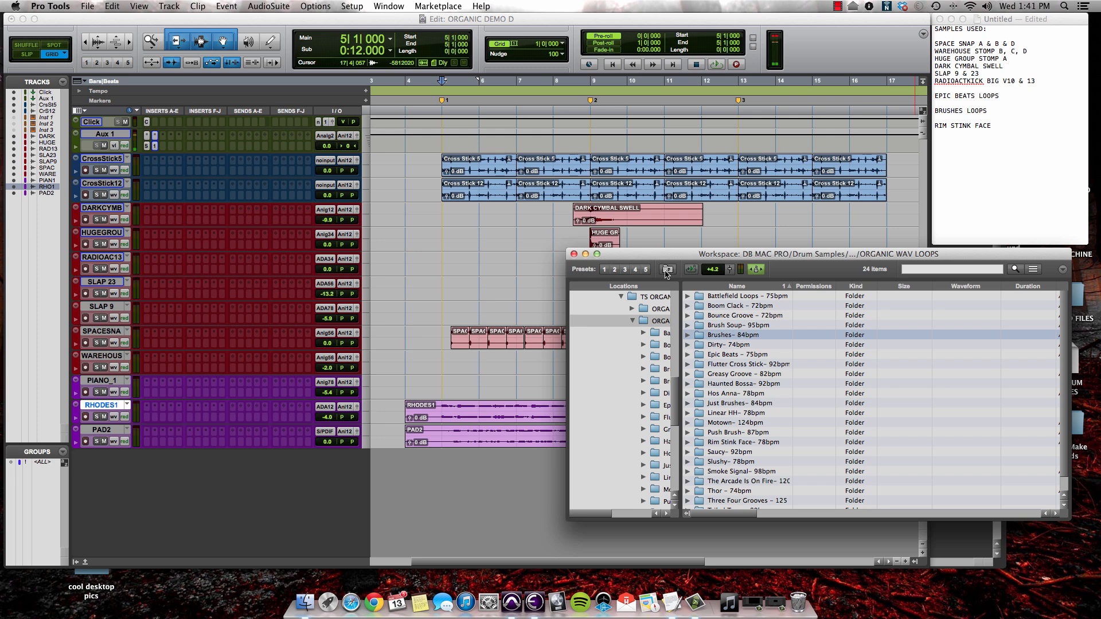
{"action": "scroll", "coordinate": [758, 344], "scroll_direction": "down", "scroll_amount": 1}
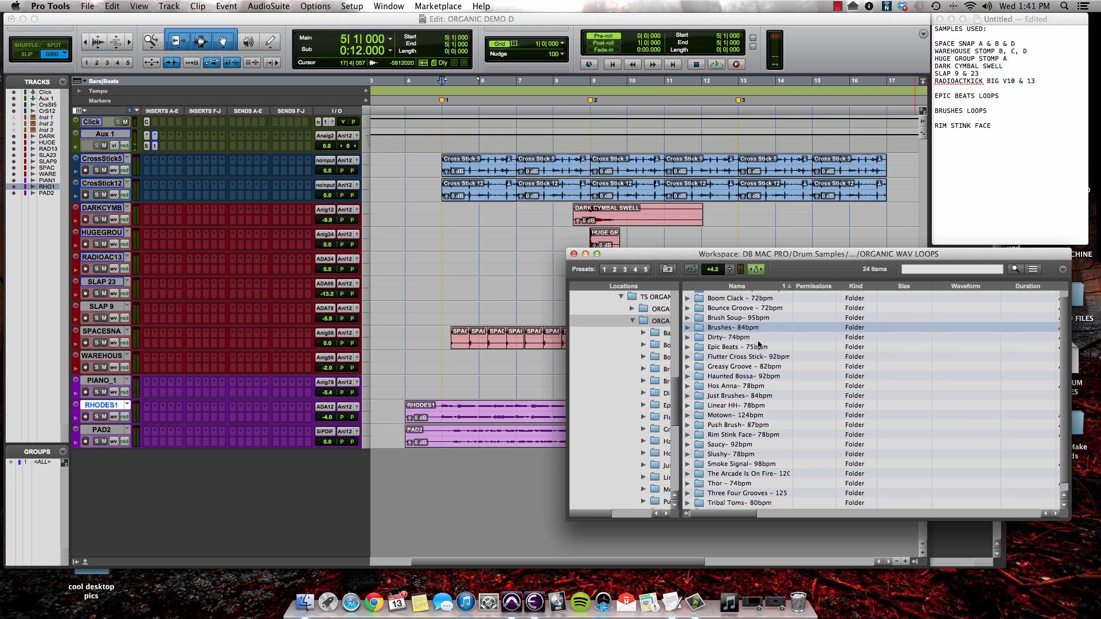
{"action": "double_click", "coordinate": [721, 347]}
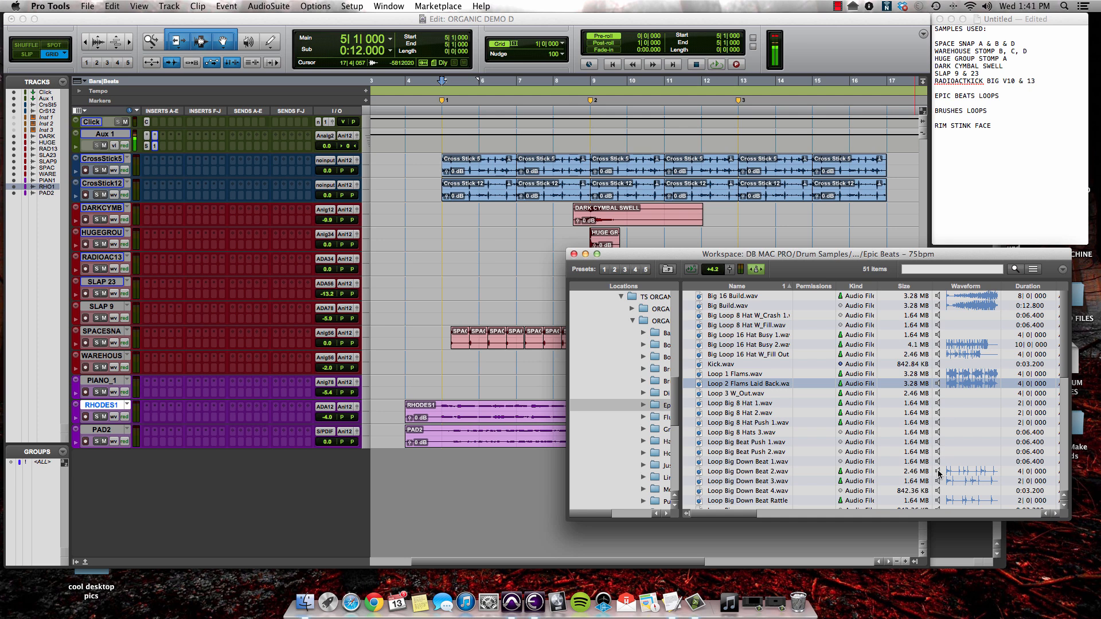
Select the range from 5|1|000 to 17|1|000 and play it while auditioning Loop Big Down Beat 3.wav, then stop playback
{"action": "left_click_drag", "start_coordinate": [888, 143], "coordinate": [449, 140]}
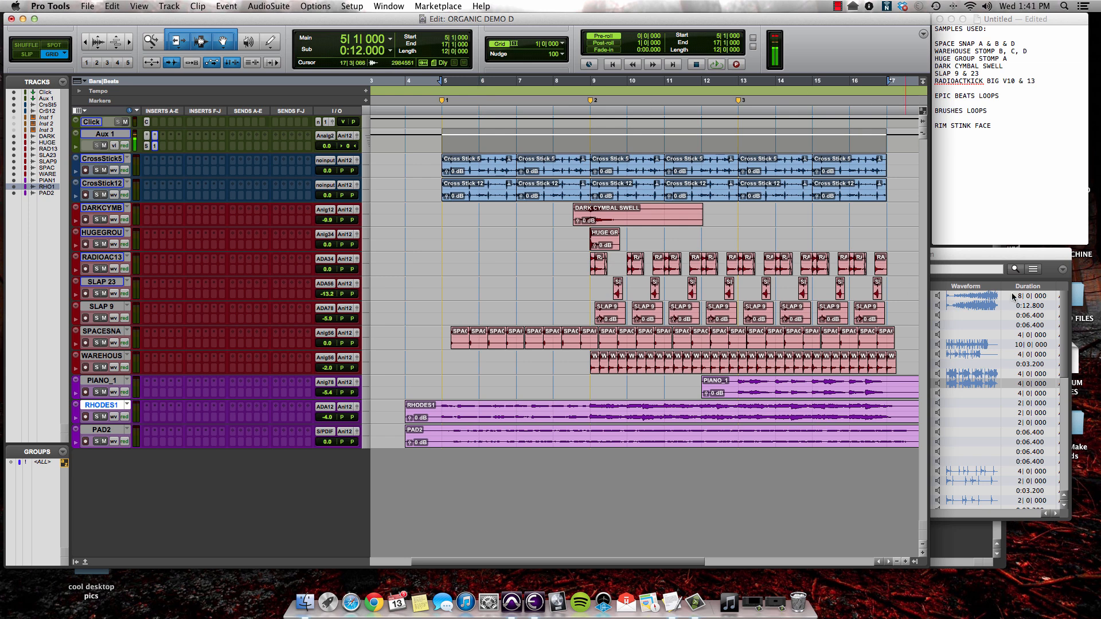
{"action": "left_click", "coordinate": [1014, 260]}
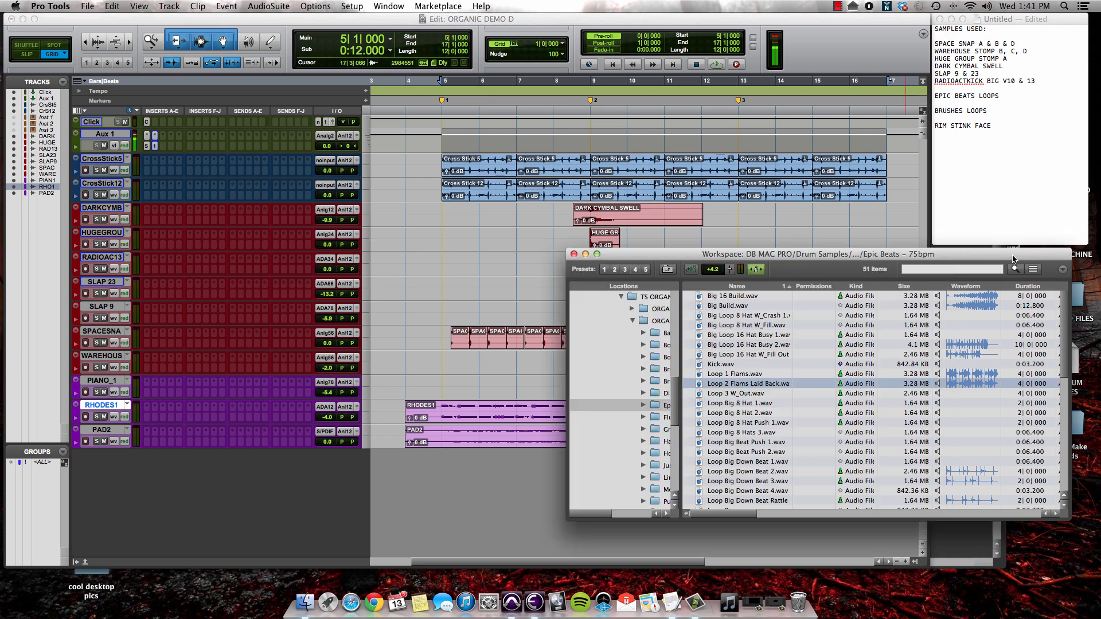
{"action": "left_click", "coordinate": [939, 482]}
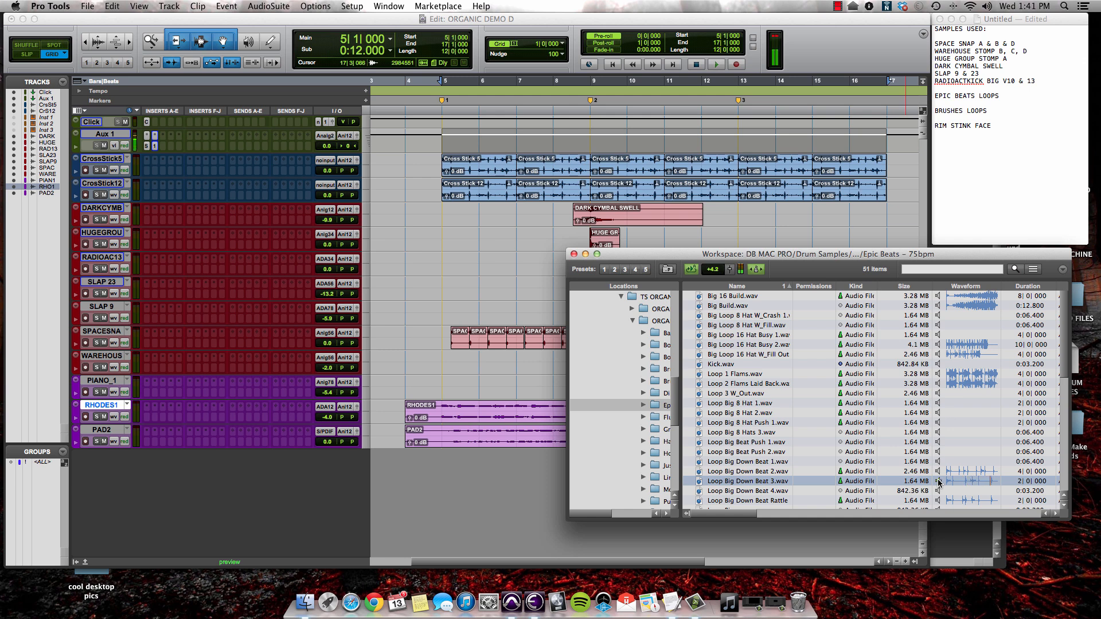
{"action": "left_click", "coordinate": [480, 35]}
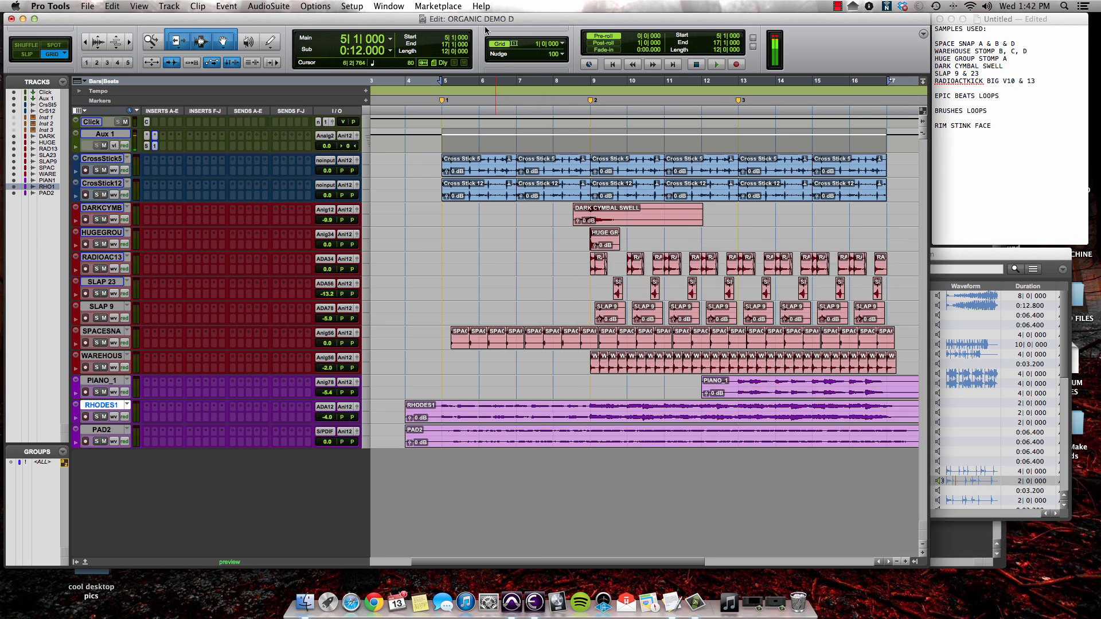
{"action": "left_click", "coordinate": [714, 65]}
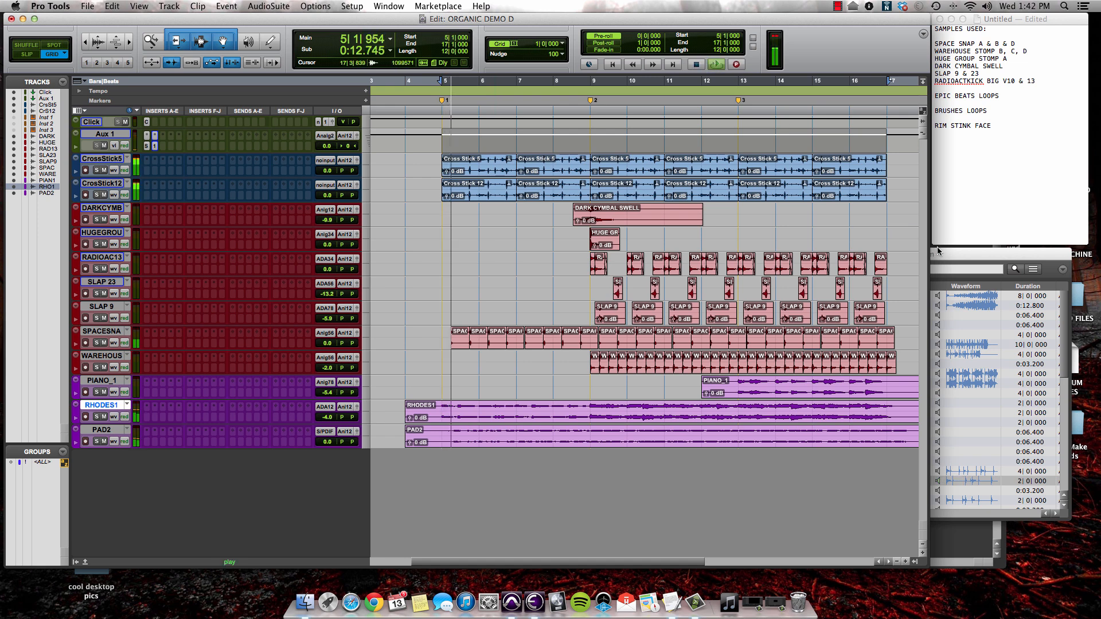
{"action": "left_click", "coordinate": [939, 484]}
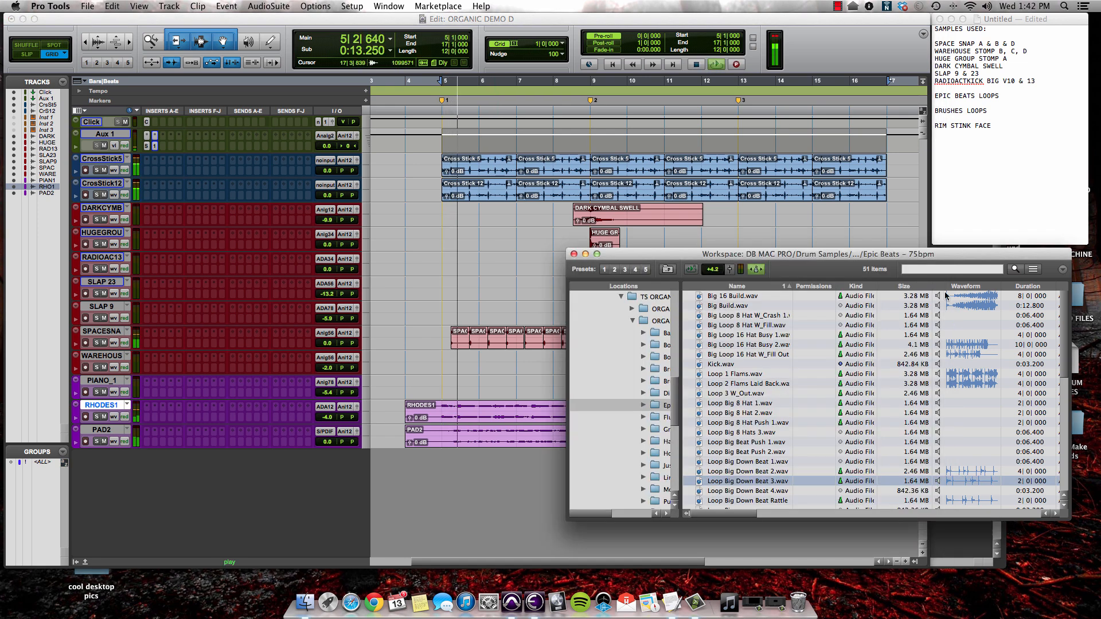
{"action": "left_click", "coordinate": [939, 484]}
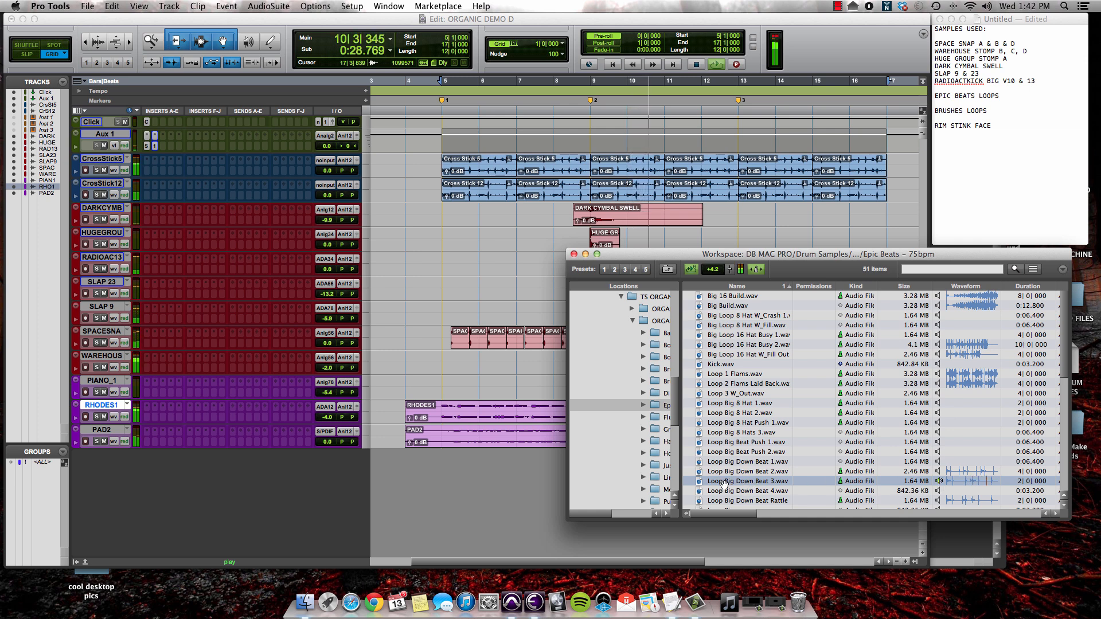
{"action": "left_click", "coordinate": [410, 16]}
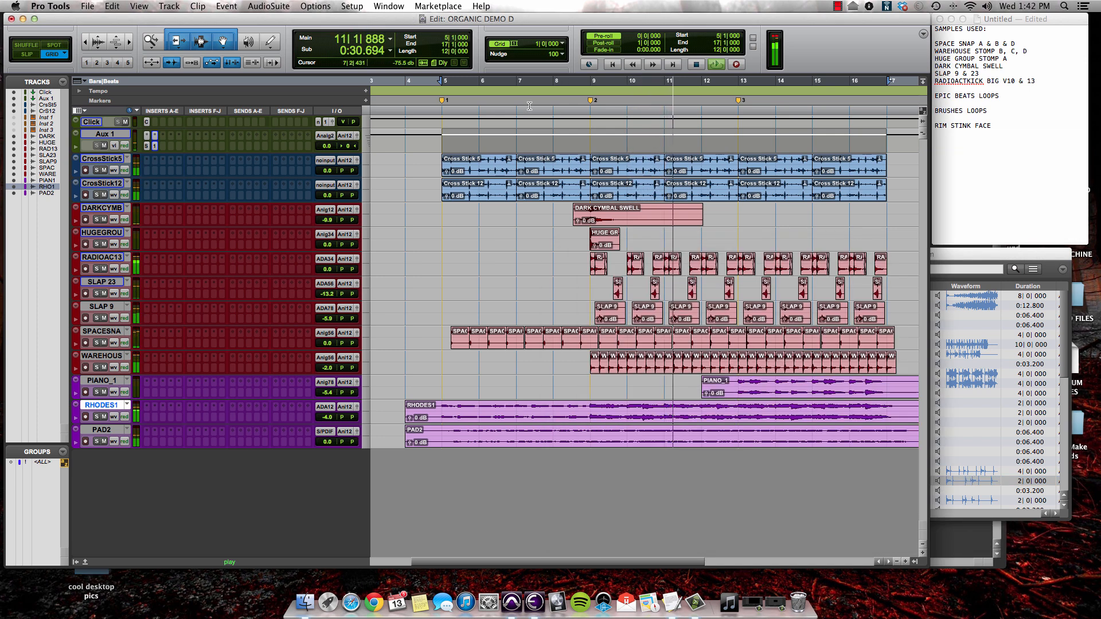
{"action": "key", "text": "space"}
Add Loop Big Down Beat 3.wav from the workspace browser to the session's track list as a new track
{"action": "left_click", "coordinate": [950, 251]}
{"action": "scroll", "coordinate": [812, 455], "scroll_direction": "down", "scroll_amount": 1}
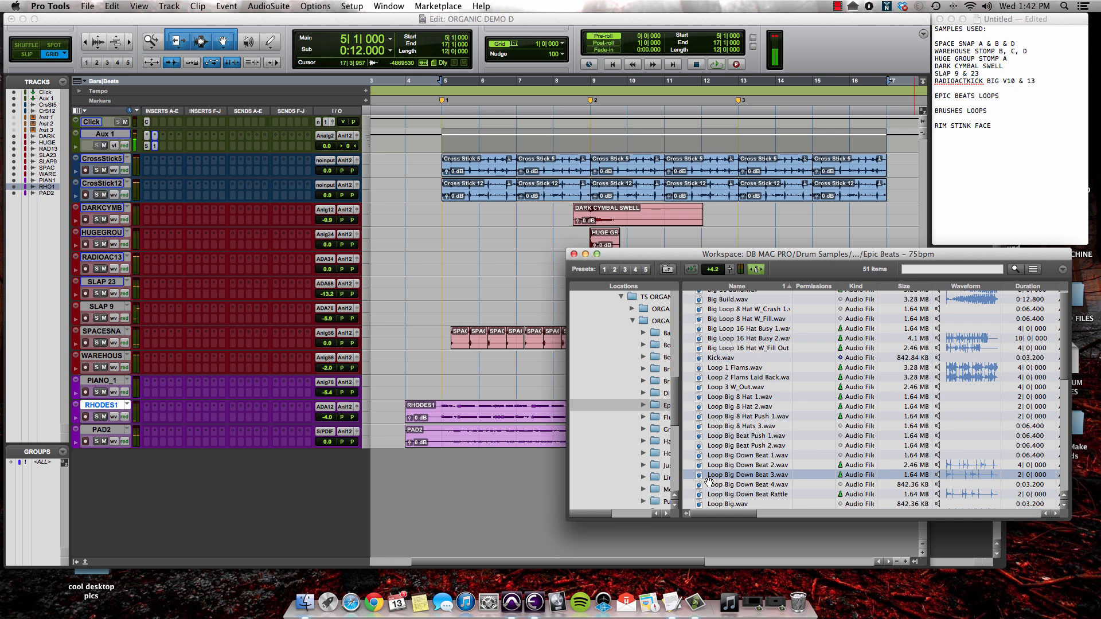
{"action": "left_click_drag", "start_coordinate": [701, 479], "coordinate": [74, 240]}
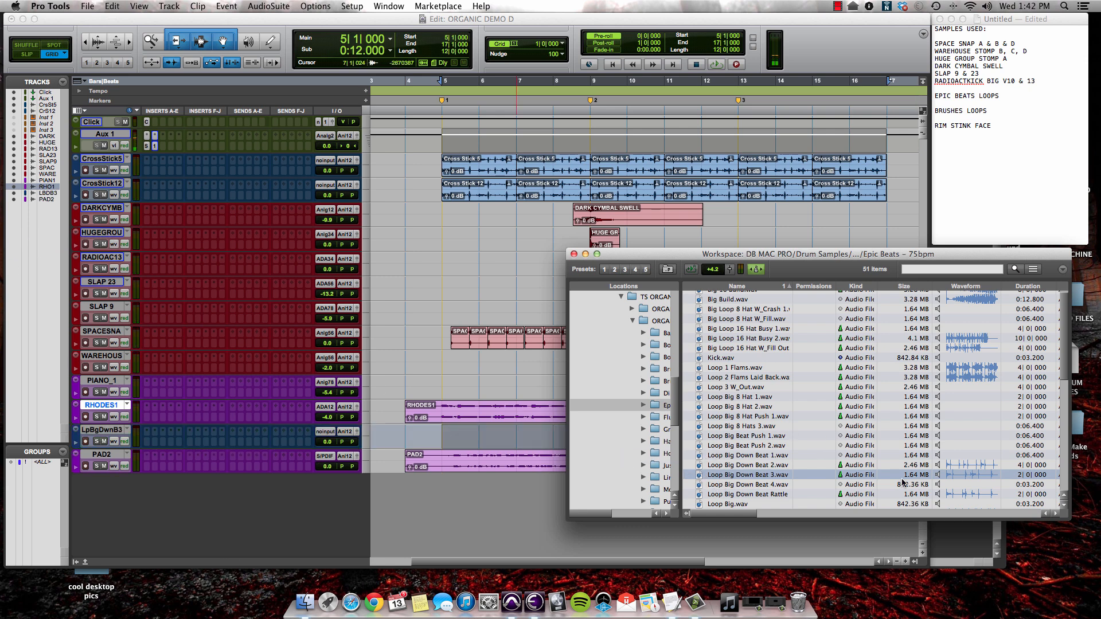
Audition Loop Big.wav and Loop Big Beat Push 2.wav in the Epic Beats folder, then stop the preview
{"action": "left_click", "coordinate": [940, 504]}
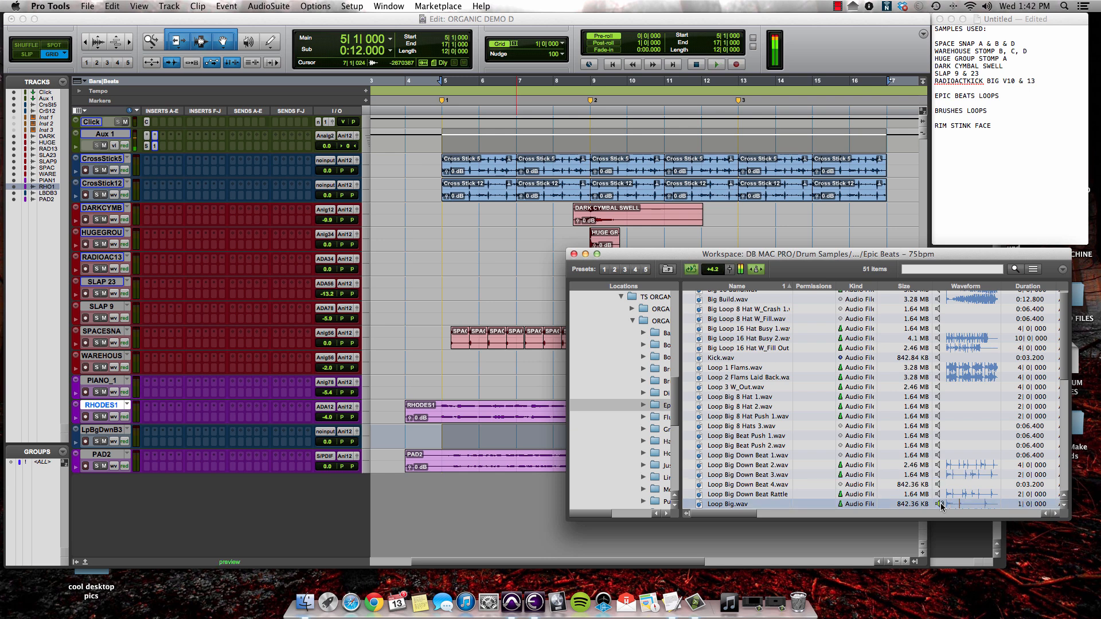
{"action": "left_click", "coordinate": [936, 445]}
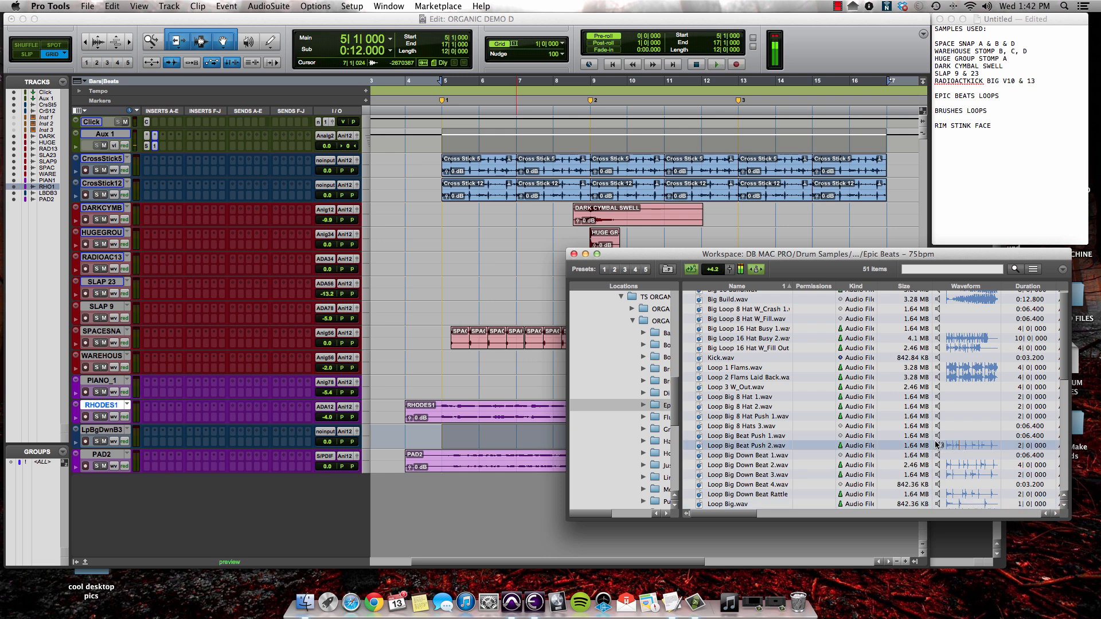
{"action": "left_click", "coordinate": [937, 444]}
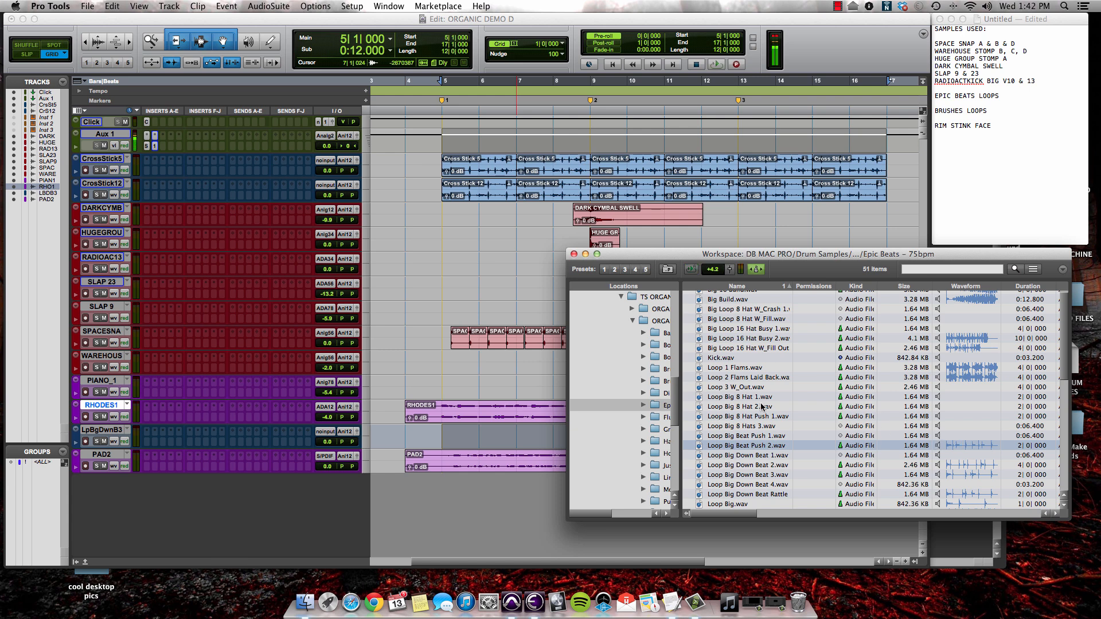
Go back up to the ORGANIC WAV LOOPS folder and open Rim Stink Face - 78bpm
{"action": "scroll", "coordinate": [789, 409], "scroll_direction": "up", "scroll_amount": 1}
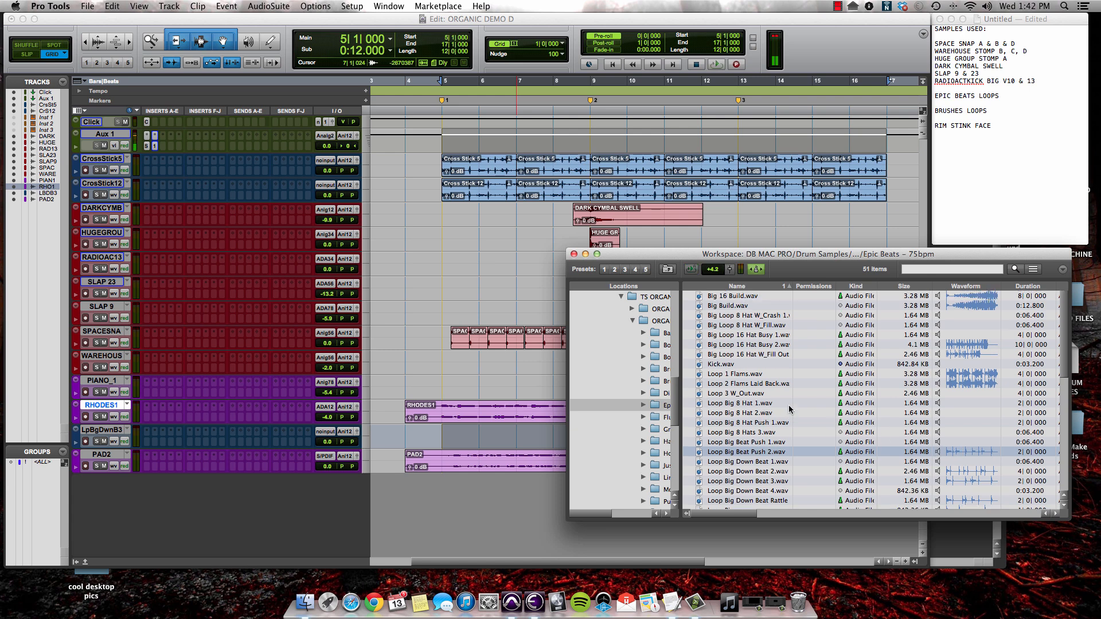
{"action": "left_click", "coordinate": [669, 270]}
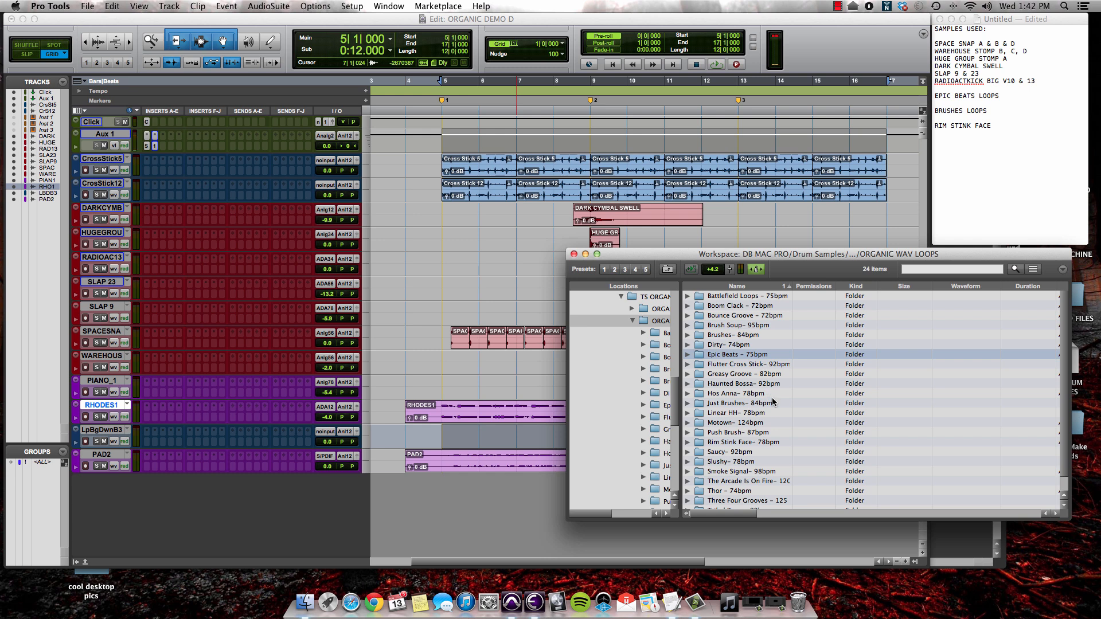
{"action": "double_click", "coordinate": [722, 443]}
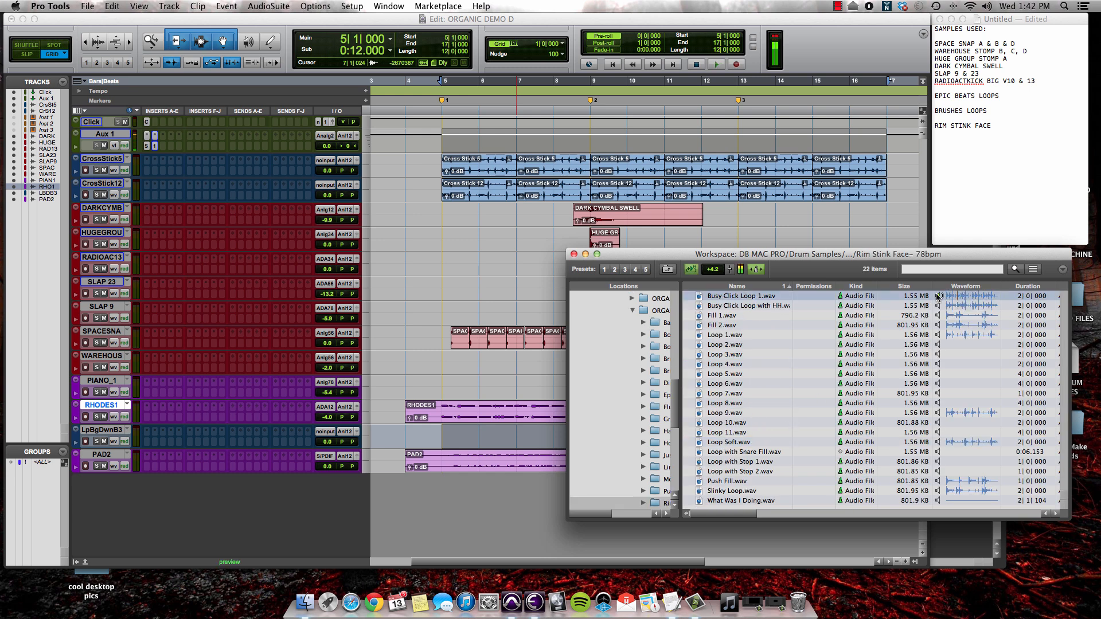
Toggle the browser's Auto-Preview option and audition the Busy Click Loop with HH file
{"action": "left_click", "coordinate": [691, 270]}
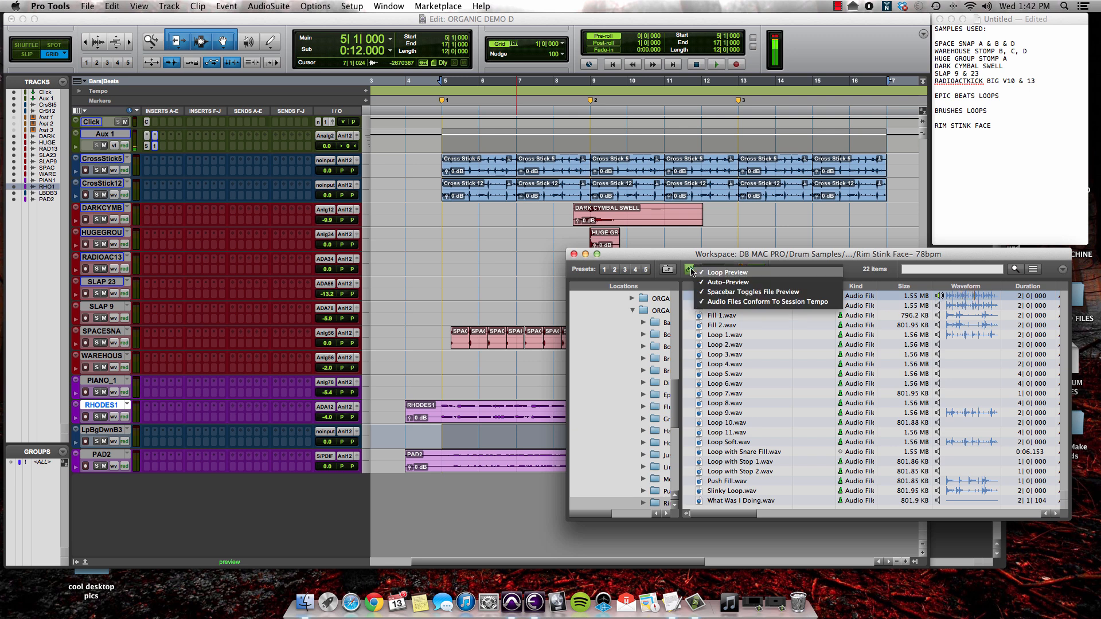
{"action": "left_click", "coordinate": [726, 284]}
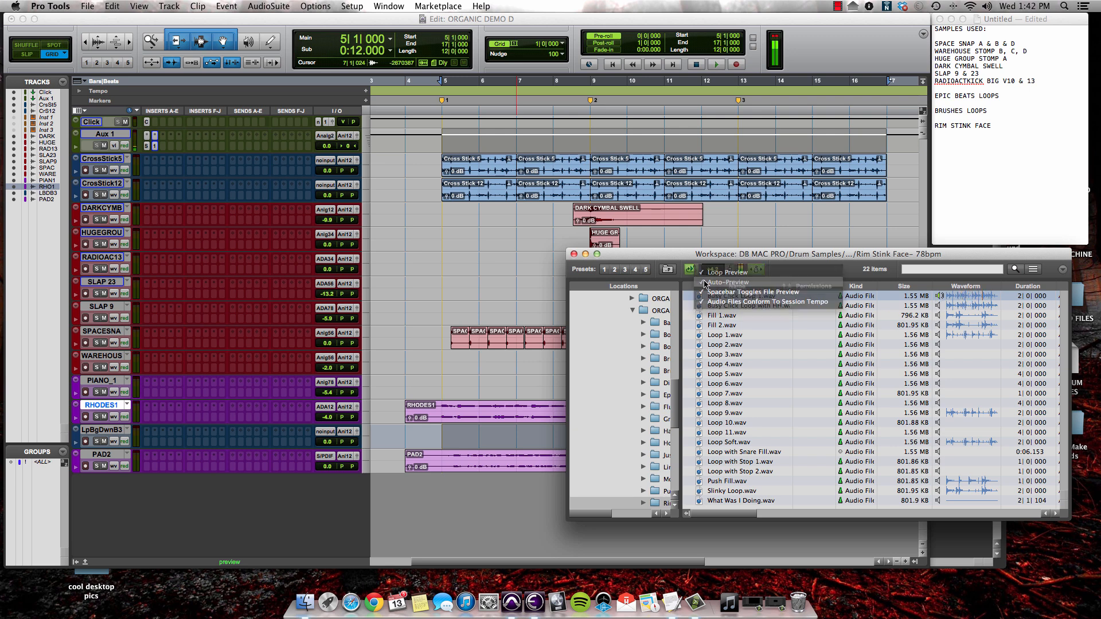
{"action": "left_click", "coordinate": [939, 306]}
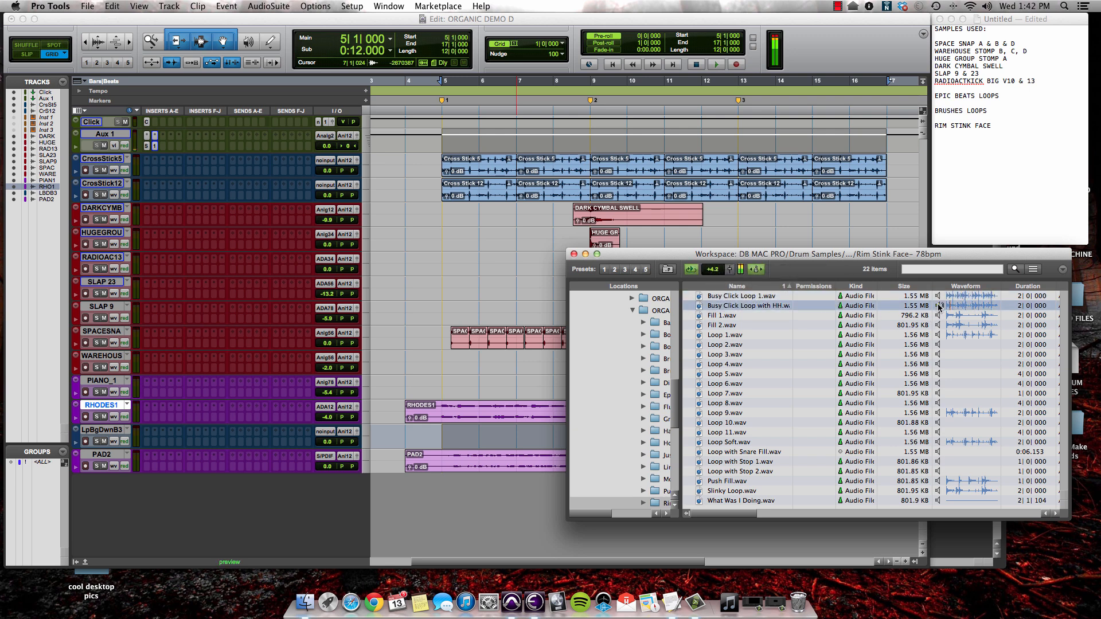
Audition Loop 1.wav, add it to the session's track list as a new track, and dismiss the workspace browser
{"action": "left_click", "coordinate": [939, 335]}
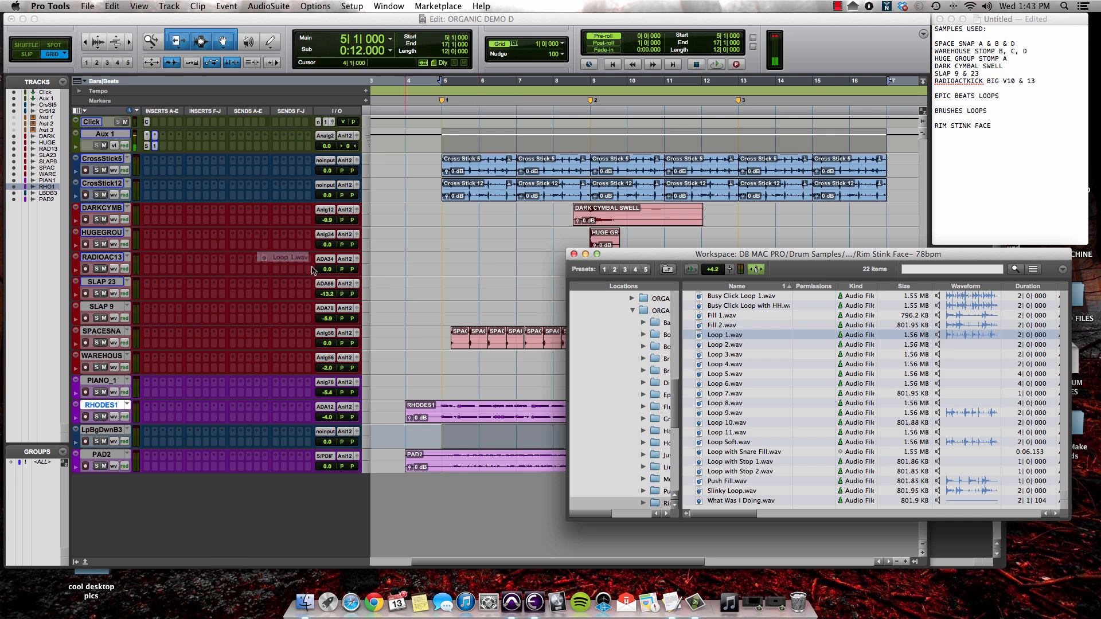
{"action": "left_click_drag", "start_coordinate": [725, 335], "coordinate": [43, 261]}
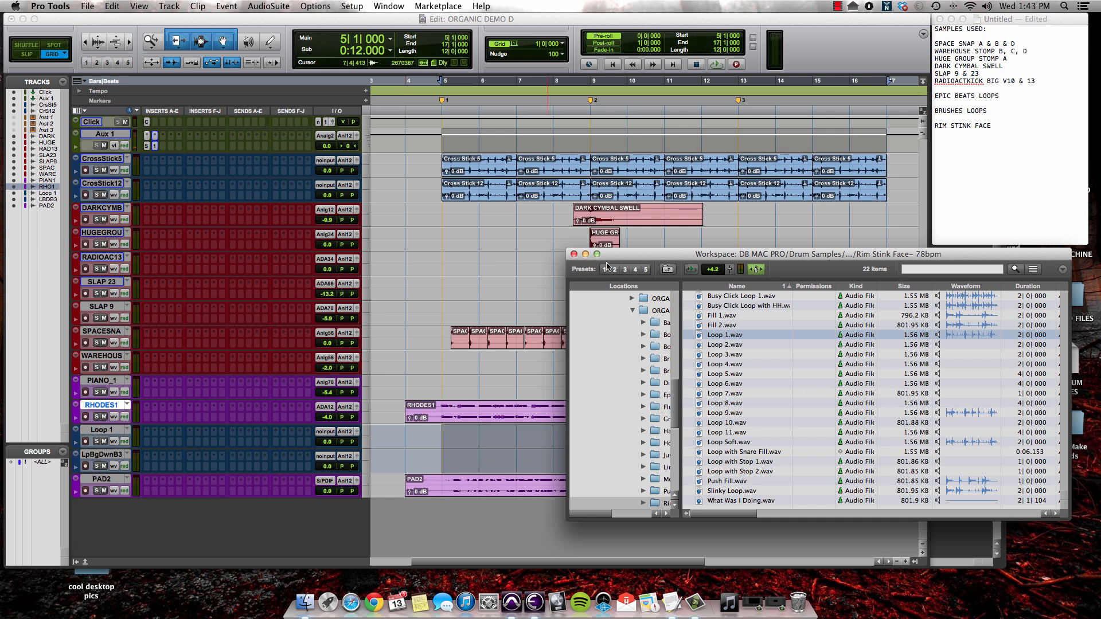
{"action": "left_click", "coordinate": [581, 257]}
Move the Loop 1 clip to 9|1|000 and duplicate it three times so the copies run to bar 17
{"action": "scroll", "coordinate": [586, 297], "scroll_direction": "left", "scroll_amount": 3}
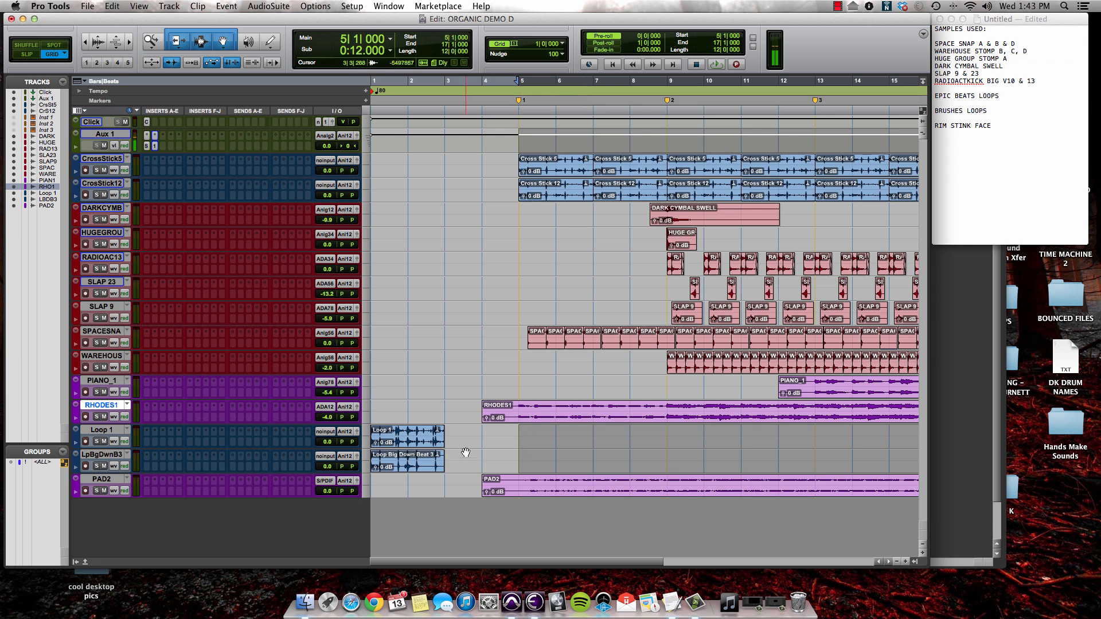
{"action": "left_click_drag", "start_coordinate": [441, 449], "coordinate": [712, 446]}
{"action": "key", "text": "super+d"}
{"action": "scroll", "coordinate": [713, 445], "scroll_direction": "right", "scroll_amount": 5}
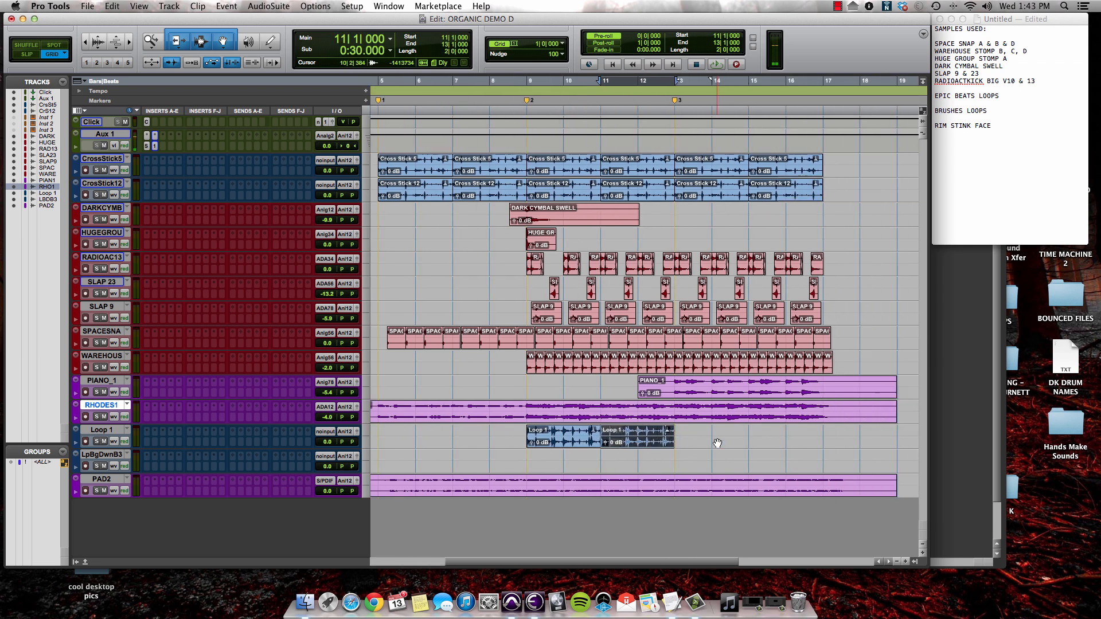
{"action": "key", "text": "super+d"}
{"action": "key", "text": "super+d"}
Move the Loop Big Down Beat 3 clip to 9|1|000 and duplicate it three times so the copies run to bar 17
{"action": "scroll", "coordinate": [716, 444], "scroll_direction": "left", "scroll_amount": 2}
{"action": "scroll", "coordinate": [461, 453], "scroll_direction": "left", "scroll_amount": 3}
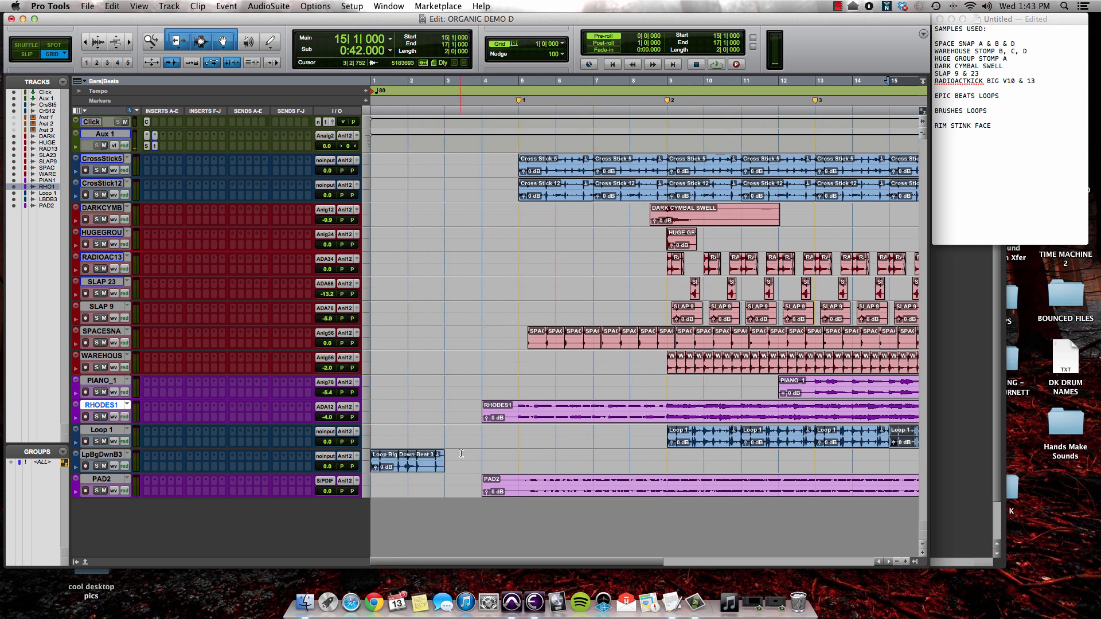
{"action": "left_click_drag", "start_coordinate": [410, 471], "coordinate": [711, 466]}
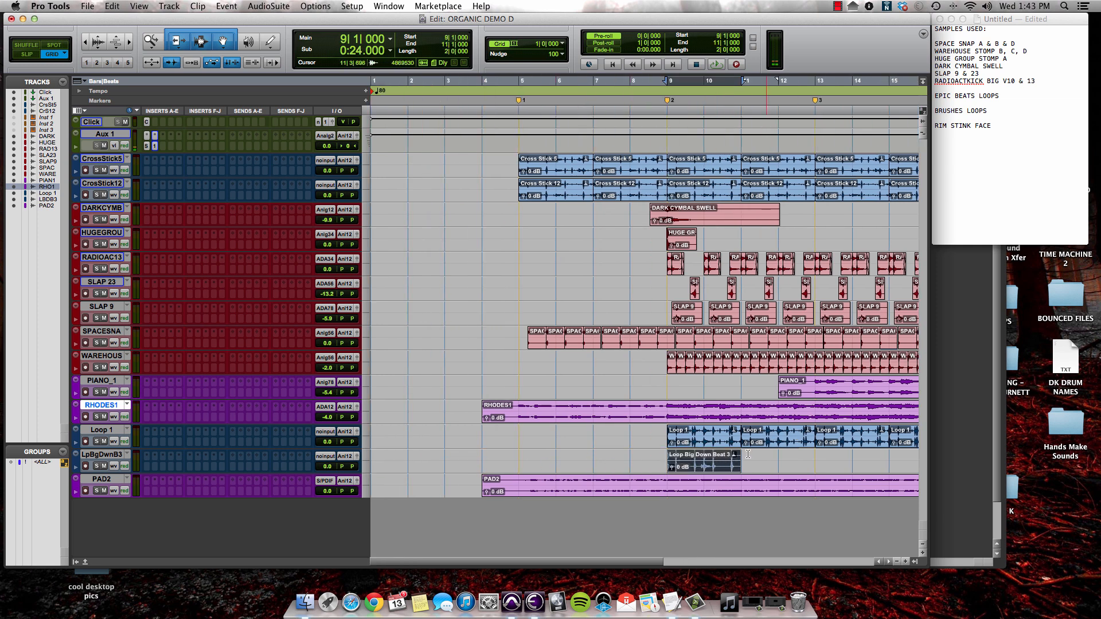
{"action": "scroll", "coordinate": [763, 452], "scroll_direction": "right", "scroll_amount": 2}
{"action": "left_click", "coordinate": [762, 446]}
{"action": "left_click", "coordinate": [664, 446], "text": "shift"}
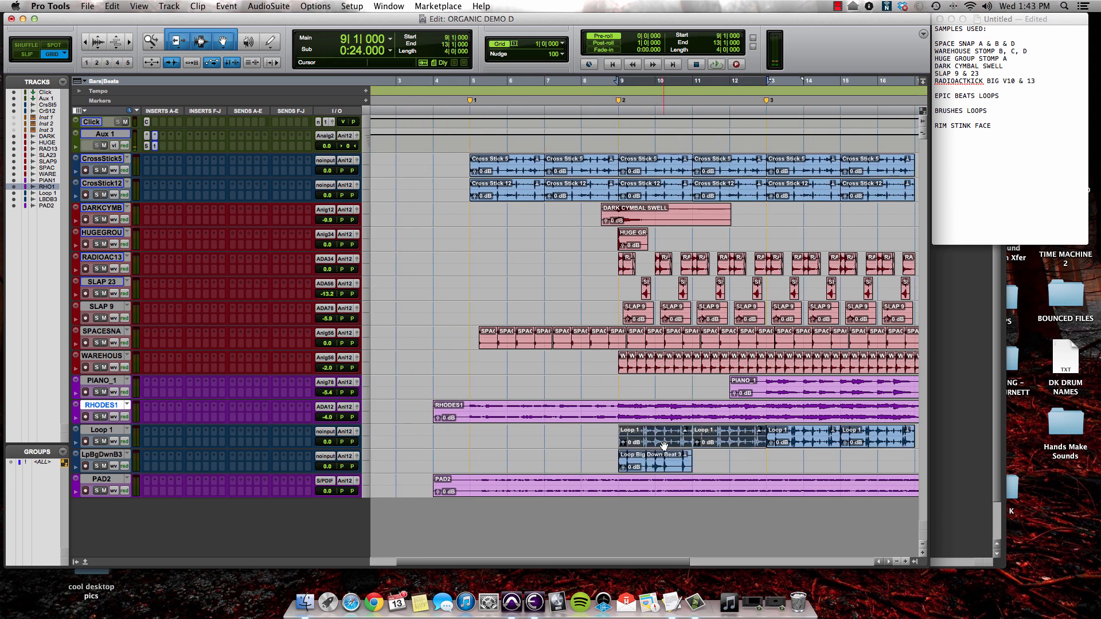
{"action": "left_click", "coordinate": [667, 467]}
{"action": "key", "text": "super+d"}
{"action": "key", "text": "super+d"}
{"action": "key", "text": "super+d"}
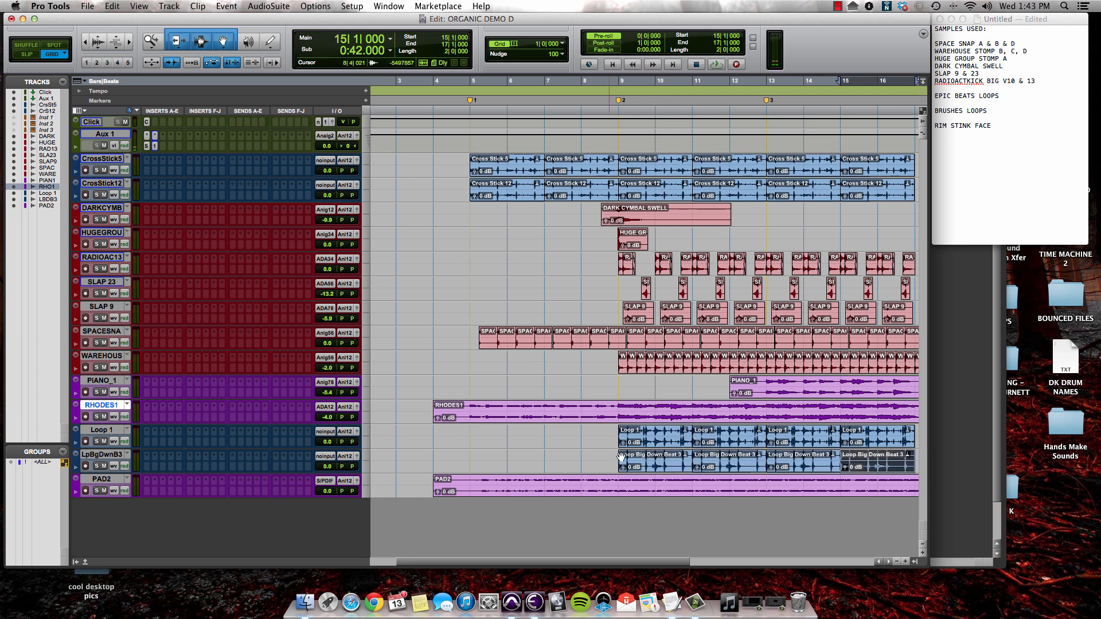
Examine up close how the starts of Loop 1 and Loop Big Down Beat 3 line up with the other drums at bar 9
{"action": "left_click", "coordinate": [475, 433]}
{"action": "left_click", "coordinate": [678, 446]}
{"action": "key", "text": "super+bracketright"}
{"action": "key", "text": "super+bracketright"}
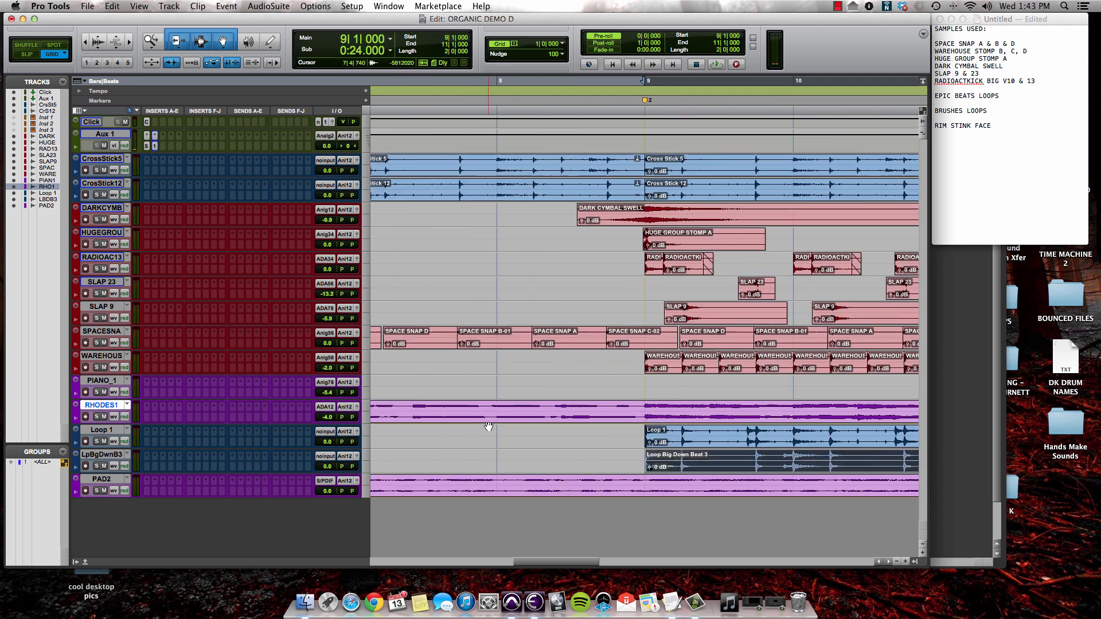
{"action": "key", "text": "super+bracketright"}
{"action": "key", "text": "super+bracketright"}
{"action": "key", "text": "super+bracketright"}
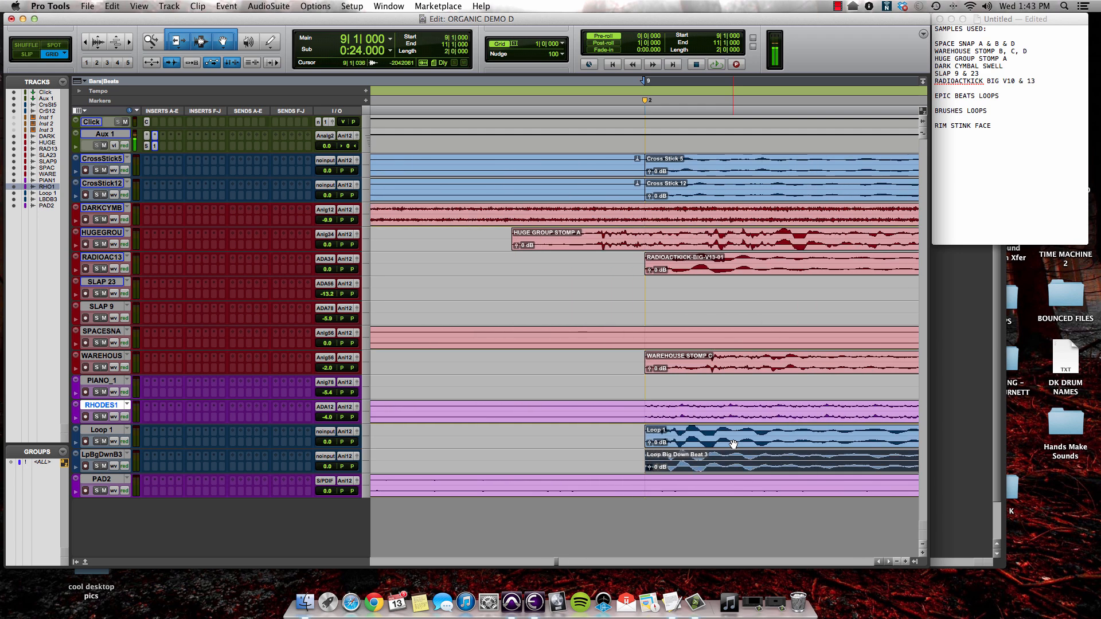
{"action": "key", "text": "super+bracketleft"}
{"action": "key", "text": "super+bracketleft"}
{"action": "key", "text": "super+bracketleft"}
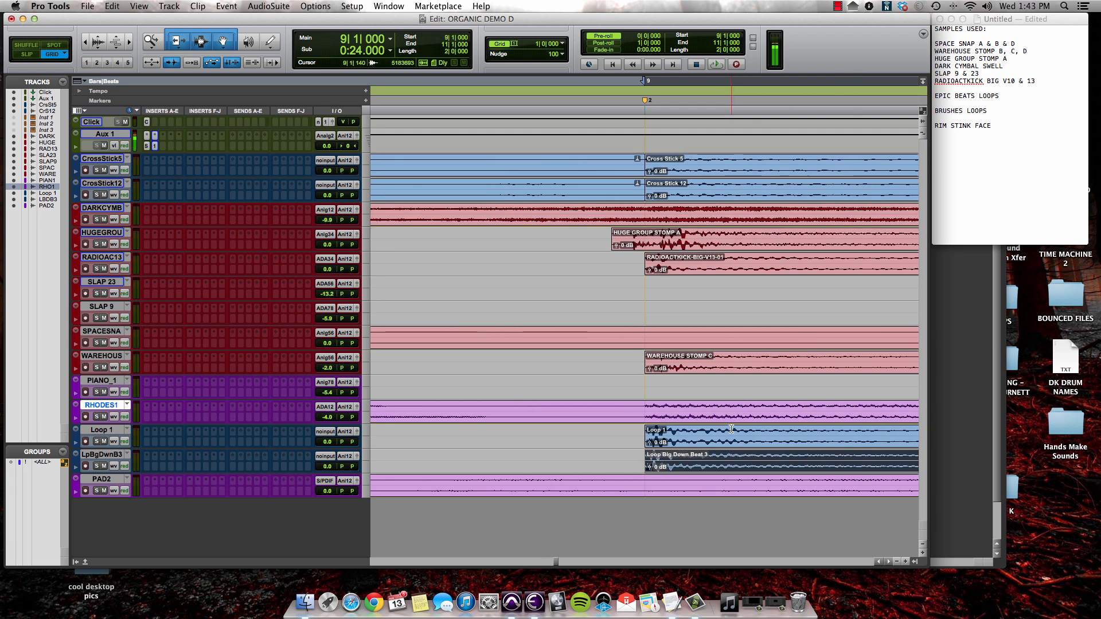
{"action": "key", "text": "super+bracketleft"}
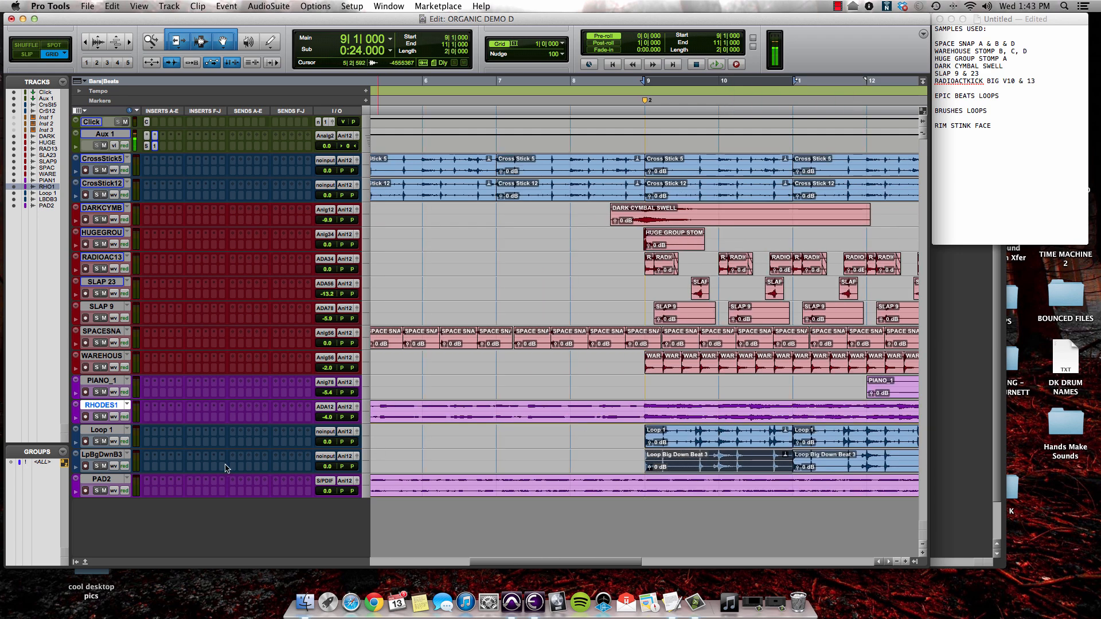
Insert the multichannel SSLChannel plug-in on the LpBgDwnB3 track and raise its high-pass filter
{"action": "left_click", "coordinate": [154, 457]}
{"action": "mouse_move", "coordinate": [189, 480]}
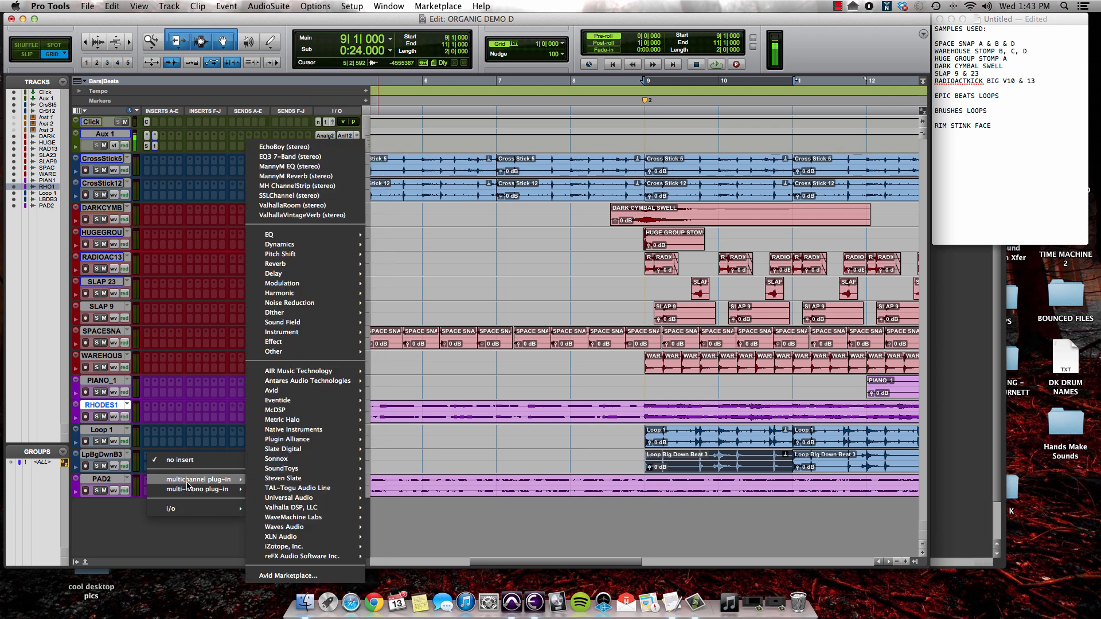
{"action": "mouse_move", "coordinate": [312, 453]}
{"action": "left_click", "coordinate": [312, 196]}
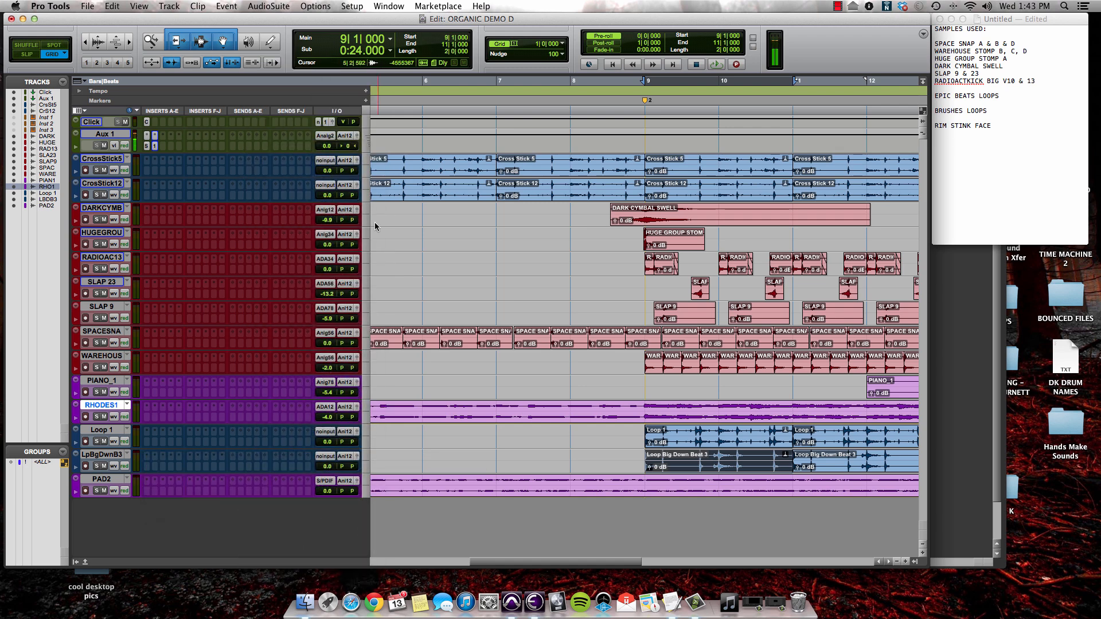
{"action": "left_click_drag", "start_coordinate": [251, 191], "coordinate": [251, 184]}
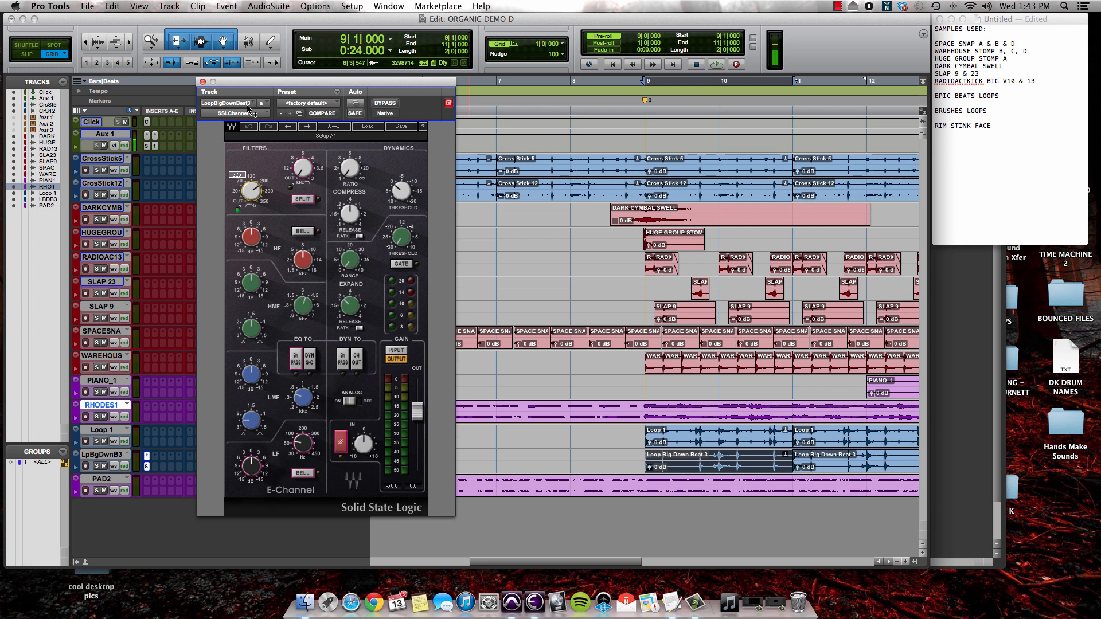
{"action": "left_click_drag", "start_coordinate": [248, 109], "coordinate": [248, 104]}
Play the session from 9|1|000 to hear the filtered loop in the mix, and close the plug-in window
{"action": "key", "text": "space"}
{"action": "left_click", "coordinate": [639, 430]}
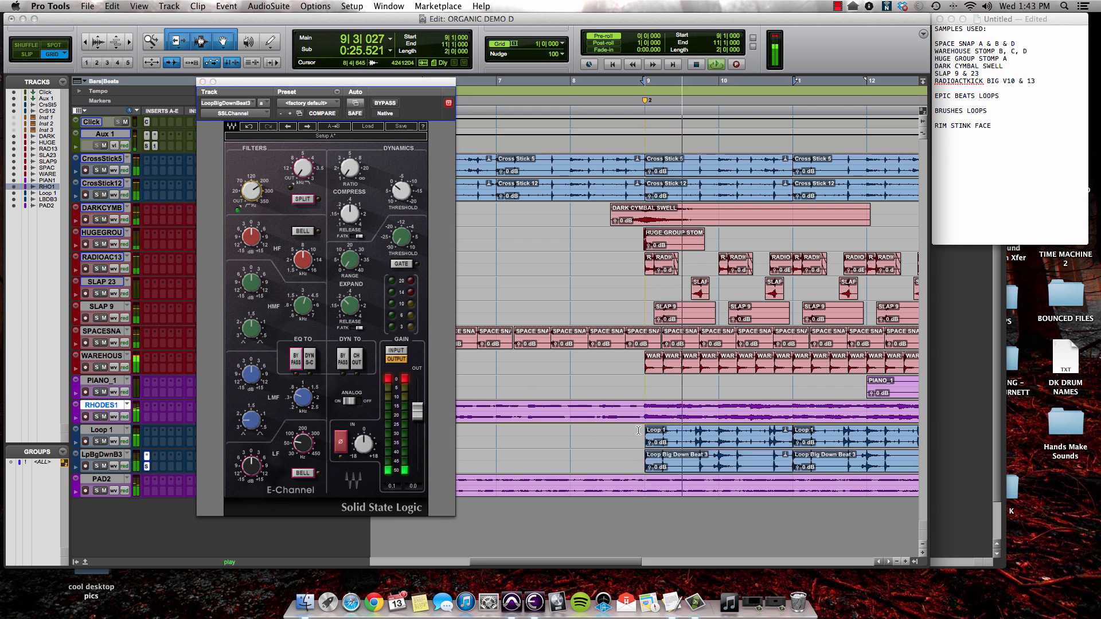
{"action": "key", "text": "space"}
{"action": "key", "text": "space"}
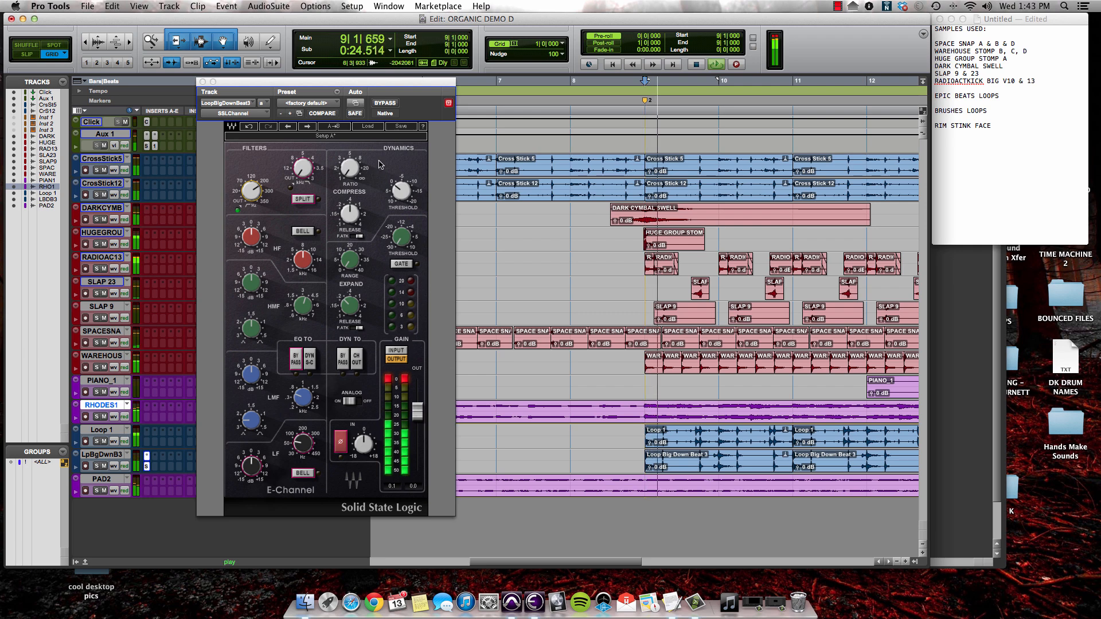
{"action": "left_click", "coordinate": [202, 82]}
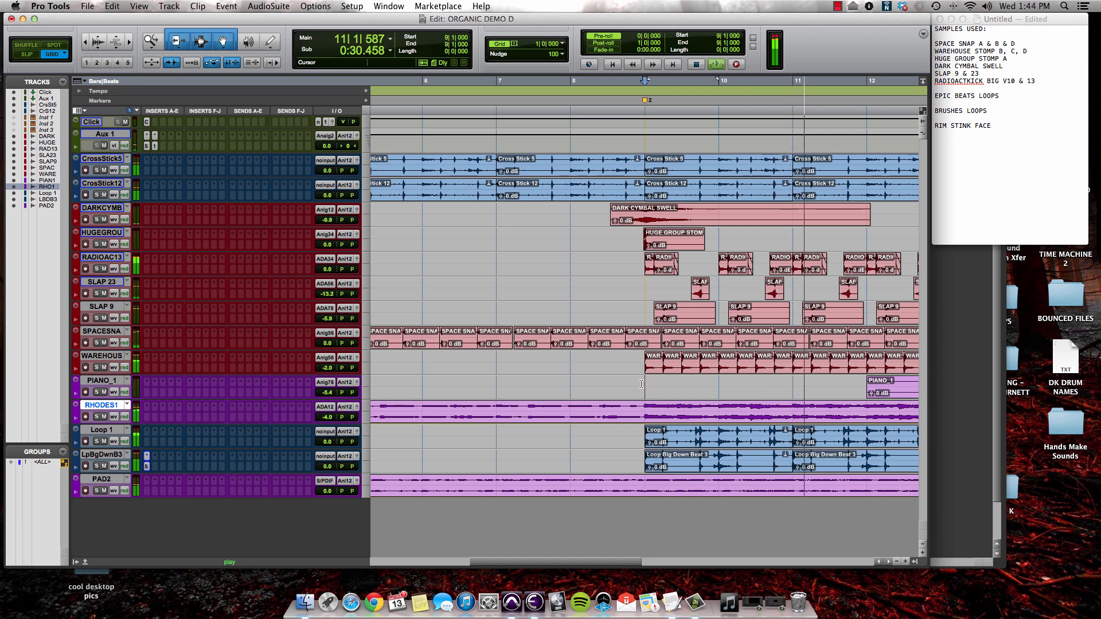
{"action": "key", "text": "super+["}
{"action": "key", "text": "super+["}
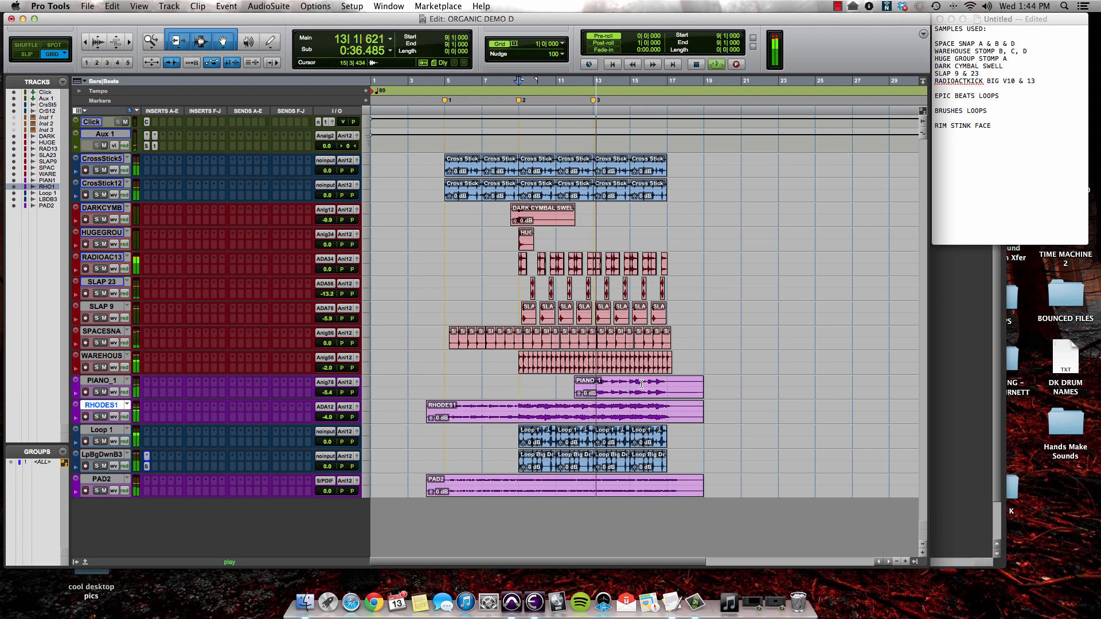
Examine the Loop 1 clip at bar 13 against the other tracks during playback, then stop and inspect its alignment up close
{"action": "left_click", "coordinate": [613, 447]}
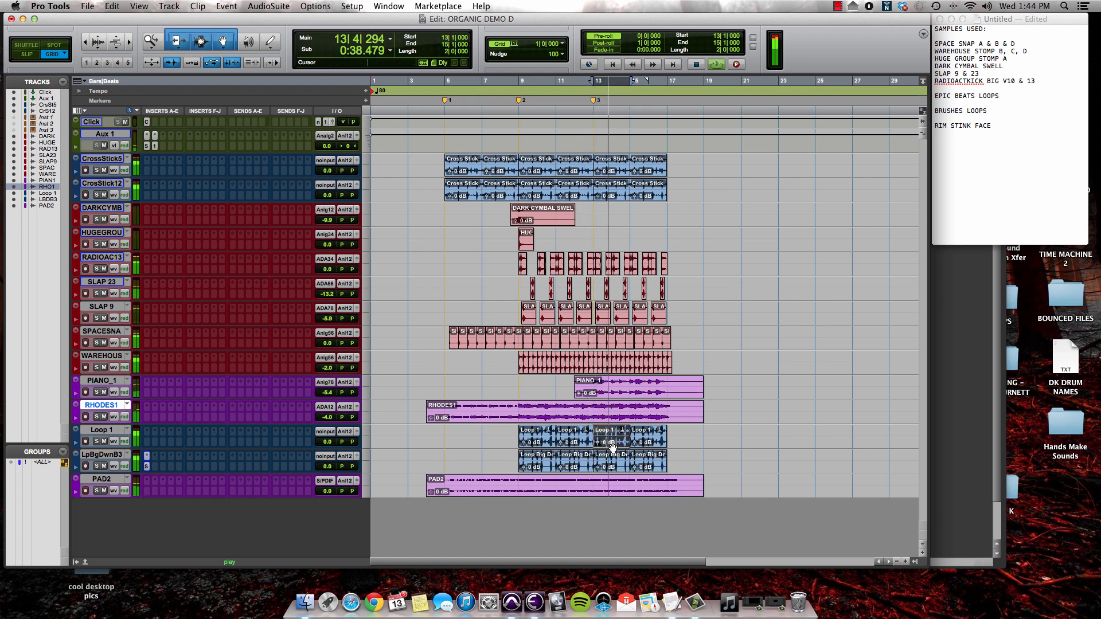
{"action": "key", "text": "super+bracketright"}
{"action": "key", "text": "super+bracketright"}
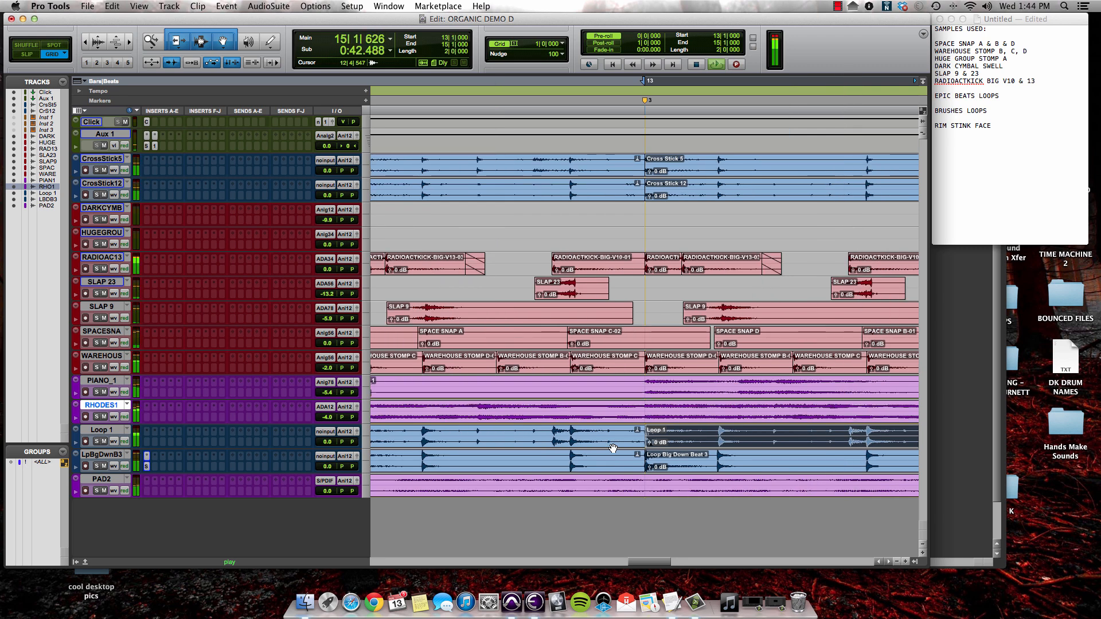
{"action": "key", "text": "super+bracketleft"}
{"action": "key", "text": "super+bracketleft"}
{"action": "key", "text": "super+bracketleft"}
{"action": "key", "text": "super+bracketleft"}
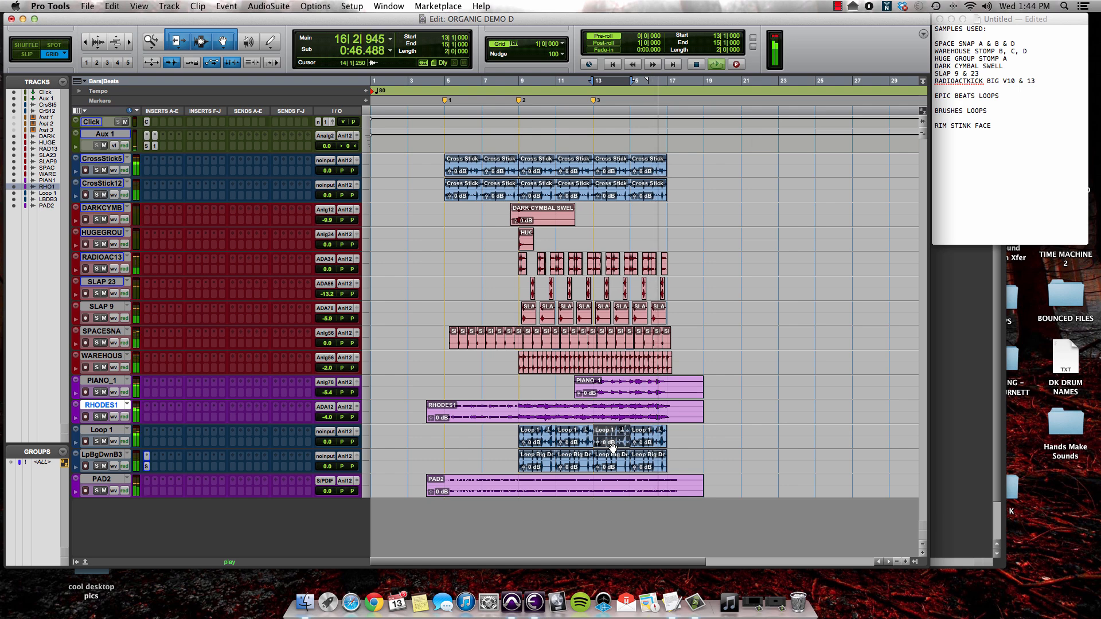
{"action": "key", "text": "space"}
{"action": "key", "text": "super+bracketright"}
{"action": "key", "text": "super+bracketright"}
{"action": "key", "text": "super+bracketright"}
{"action": "key", "text": "super+bracketright"}
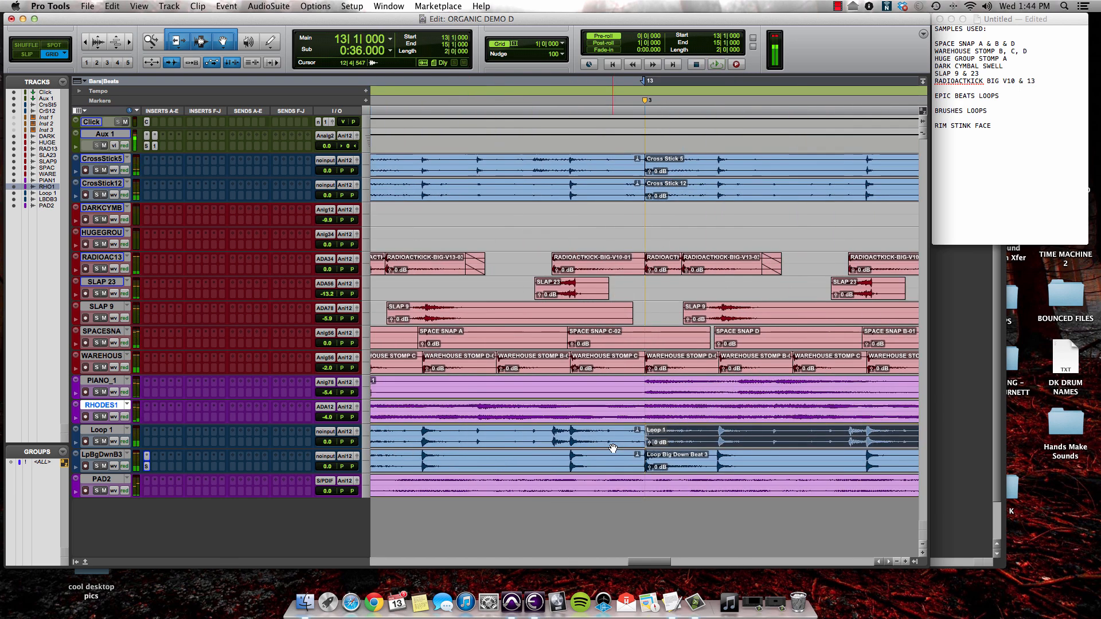
Solo Loop 1 and LpBgDwnB3 in turn, playing each from 12|1|000 to compare them
{"action": "left_click", "coordinate": [462, 435]}
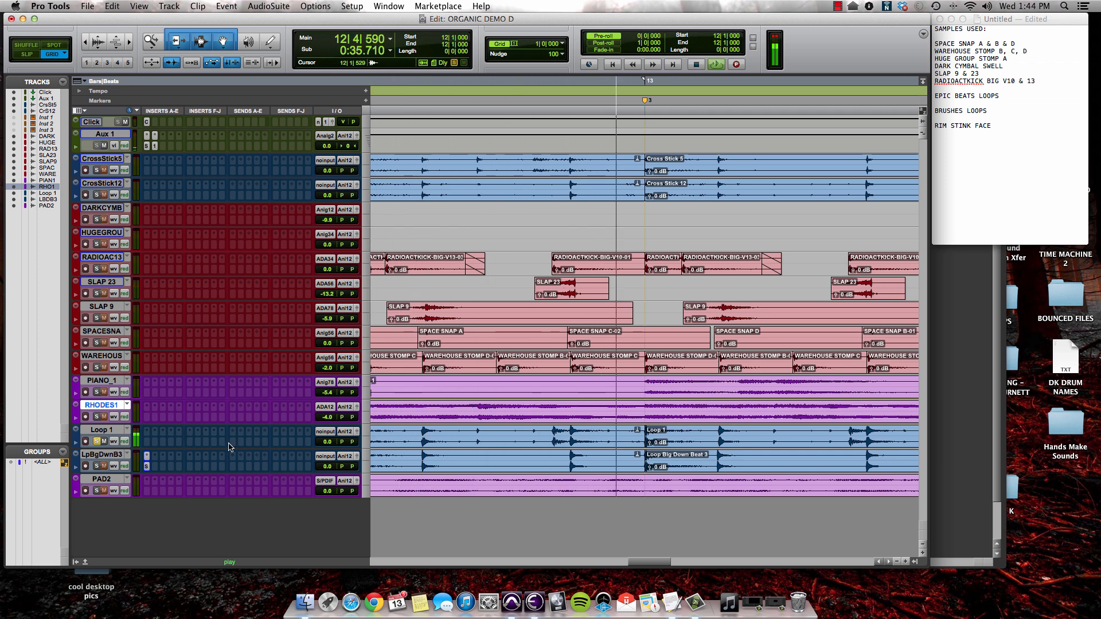
{"action": "key", "text": "space"}
{"action": "left_click", "coordinate": [96, 466]}
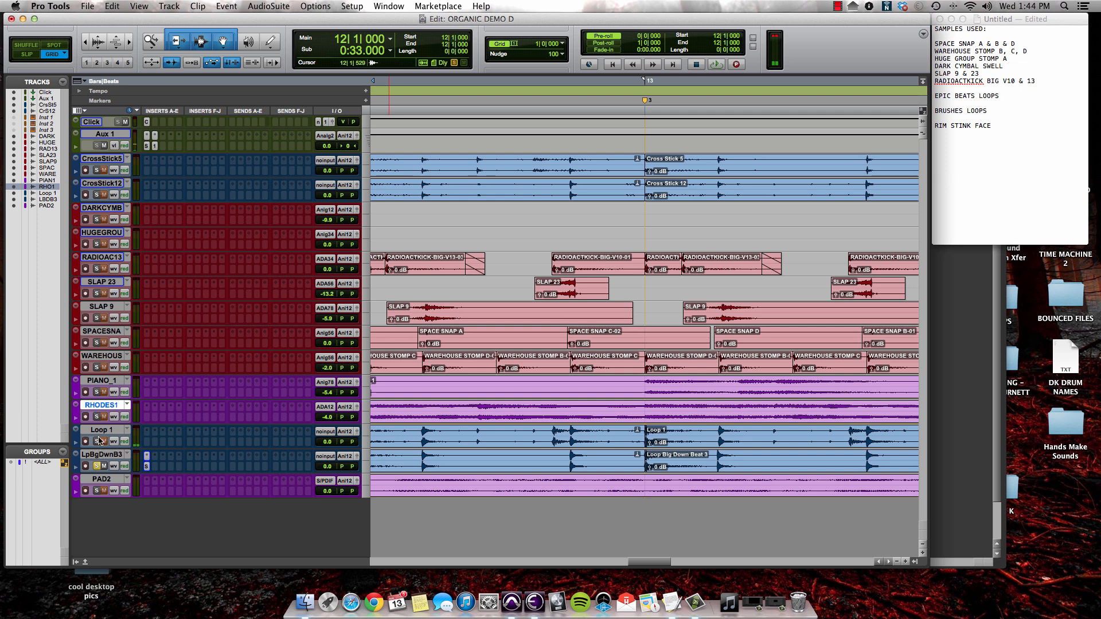
{"action": "key", "text": "space"}
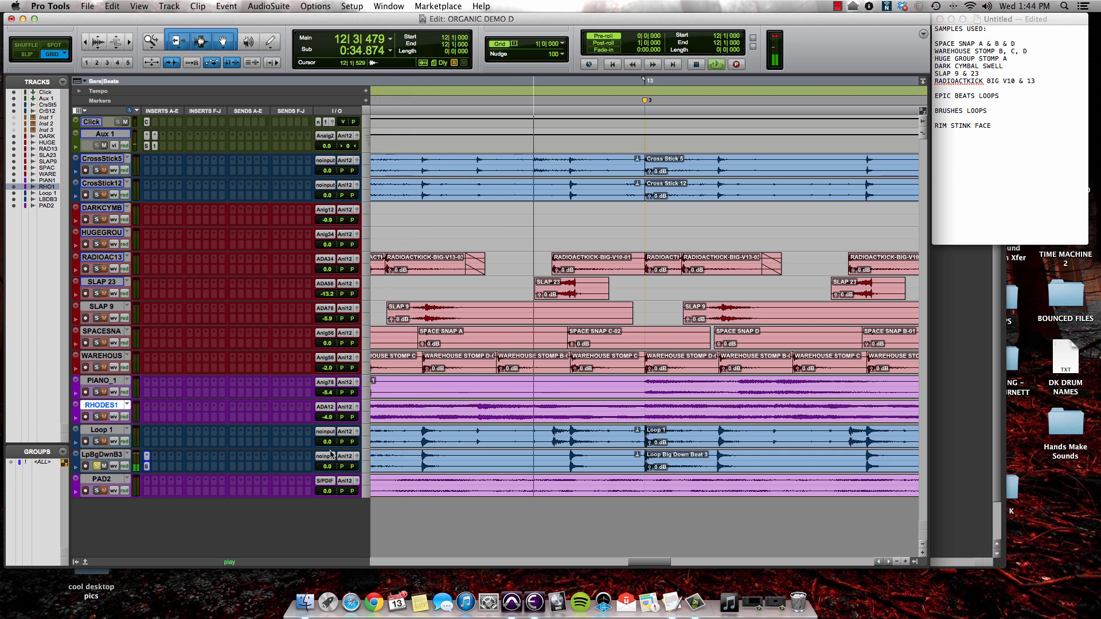
{"action": "key", "text": "space"}
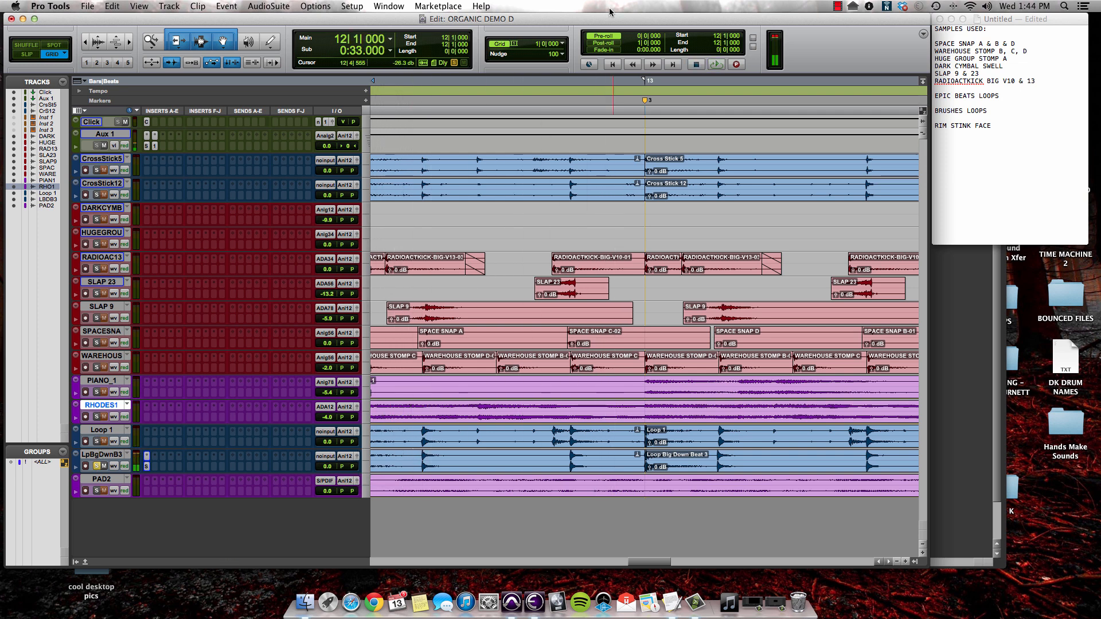
Set the grid value to eighth notes (0|0|480) and magnify the timeline around 12|1|000
{"action": "left_click", "coordinate": [520, 45]}
{"action": "left_click", "coordinate": [540, 76]}
{"action": "key", "text": "super+["}
{"action": "key", "text": "super+["}
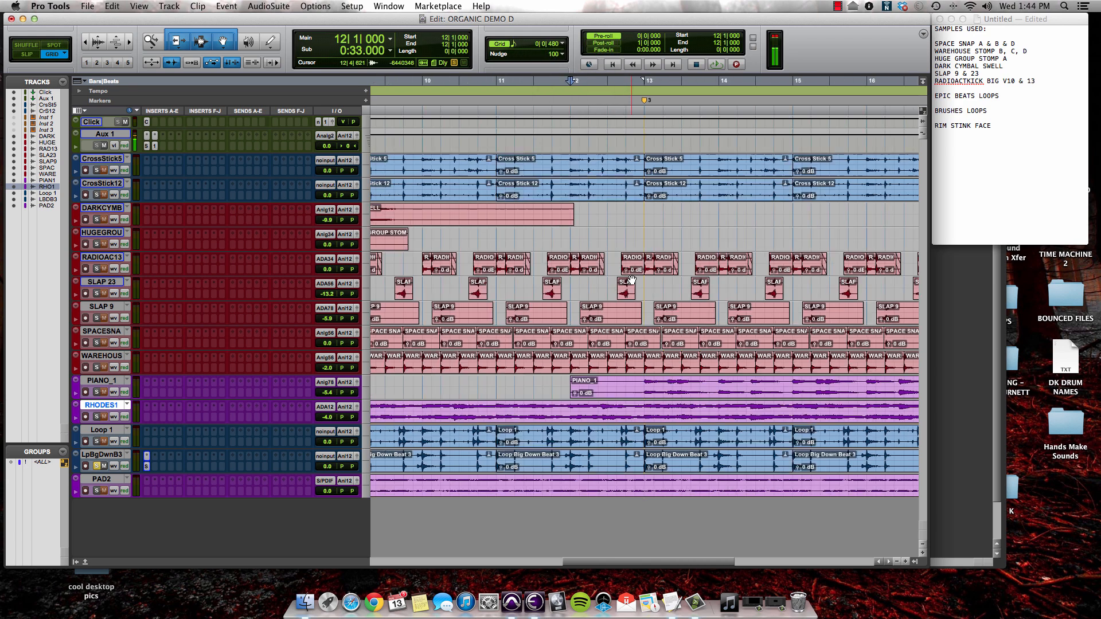
{"action": "key", "text": "super+]"}
{"action": "key", "text": "super+]"}
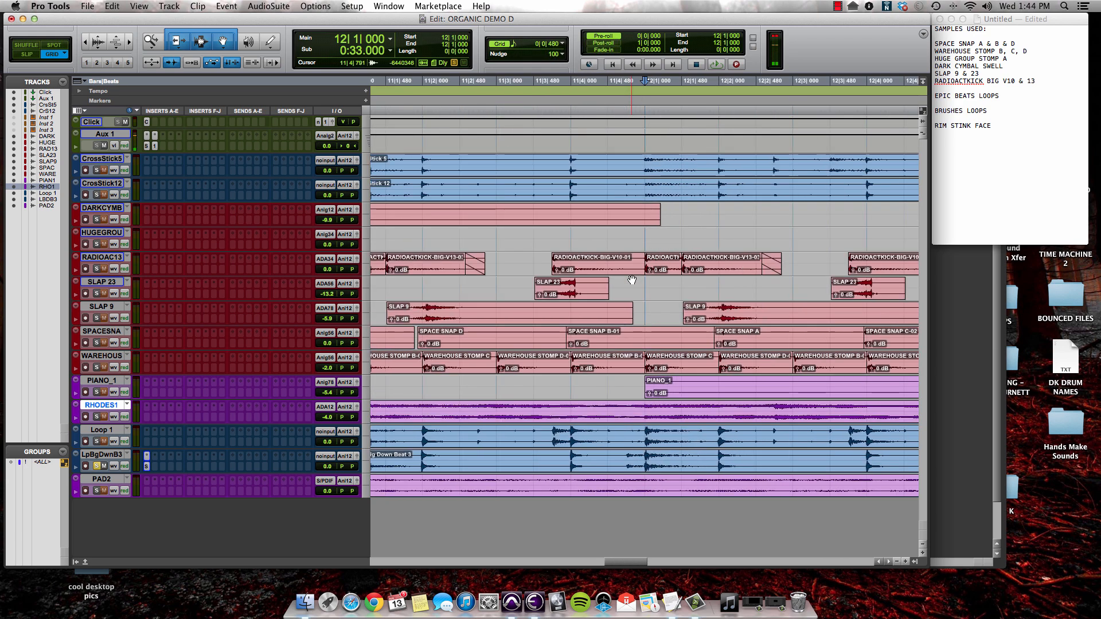
Set the grid value to sixteenth notes (0|0|240)
{"action": "key", "text": "super+["}
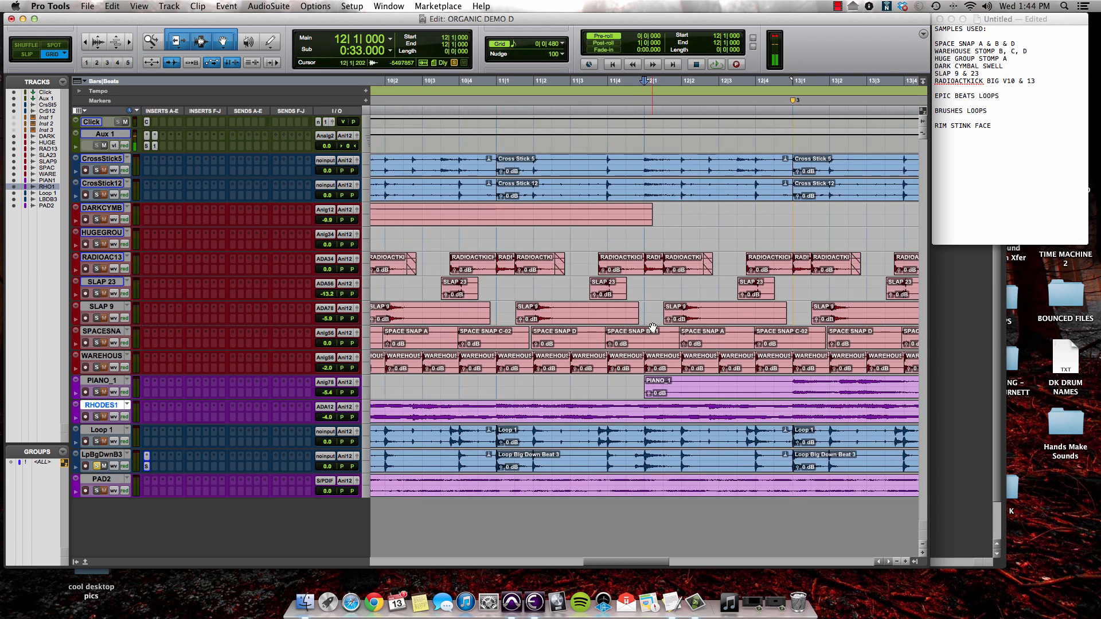
{"action": "left_click", "coordinate": [774, 456]}
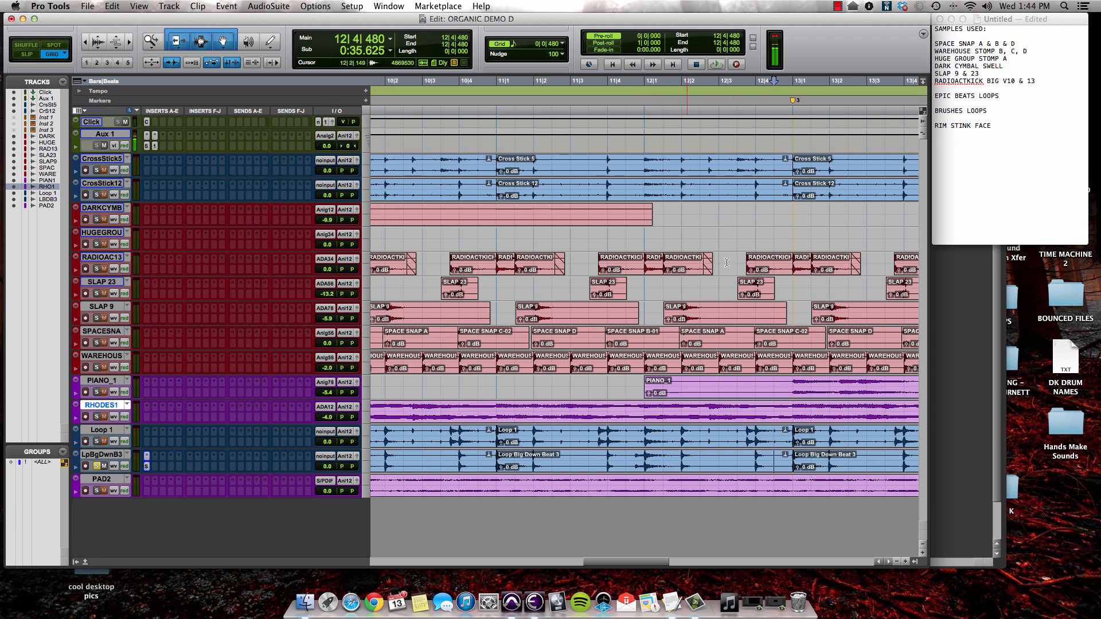
{"action": "left_click", "coordinate": [525, 46]}
{"action": "left_click", "coordinate": [532, 53]}
Copy the sixteenth-note slice at 12|4|000 on the LpBgDwnB3 track and paste it at 12|4|480
{"action": "key", "text": "super+]"}
{"action": "key", "text": "super+]"}
{"action": "key", "text": "super+]"}
{"action": "left_click", "coordinate": [572, 459]}
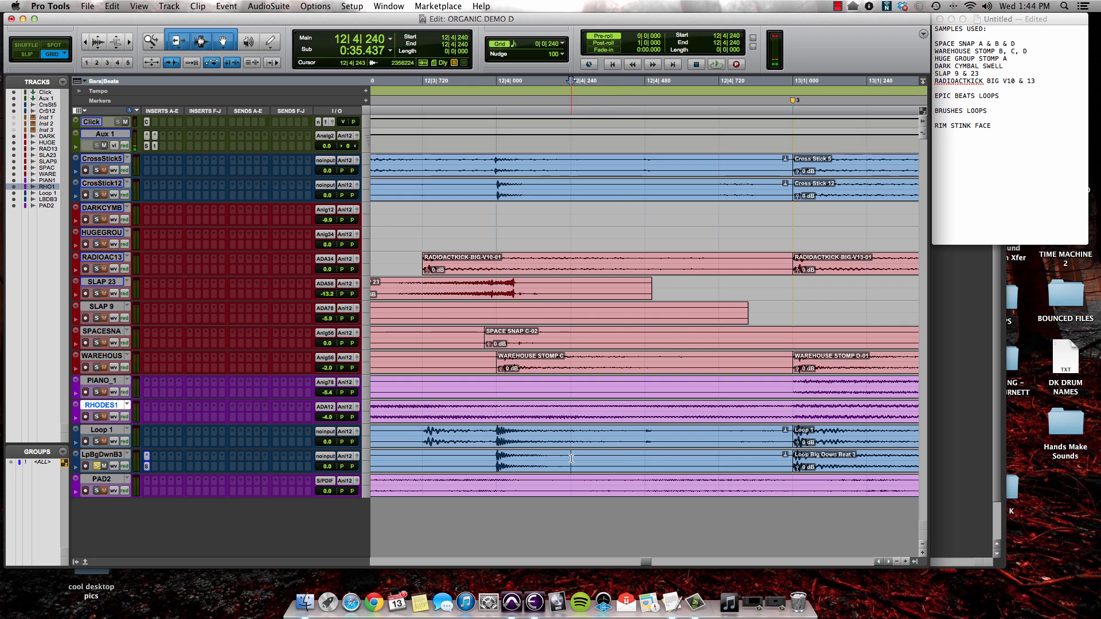
{"action": "left_click_drag", "start_coordinate": [572, 459], "coordinate": [509, 457]}
{"action": "left_click", "coordinate": [621, 461]}
{"action": "key", "text": "super+v"}
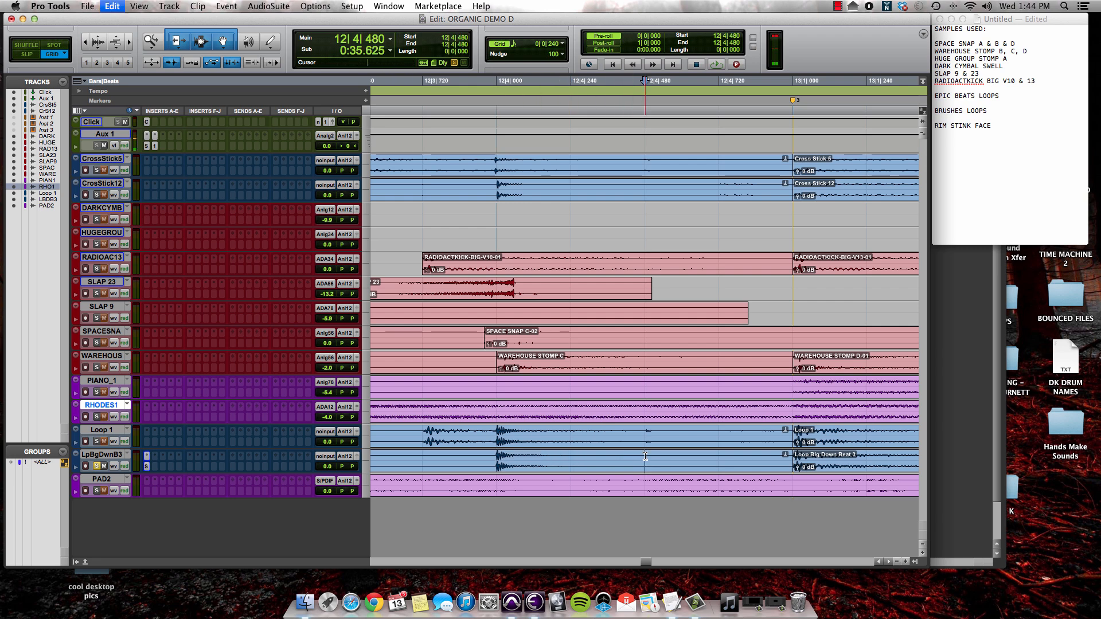
Copy the sixteenth-note slice at 12|2|000 on LpBgDwnB3 and paste it at 12|4|240 and 12|4|720
{"action": "key", "text": "super+["}
{"action": "key", "text": "super+["}
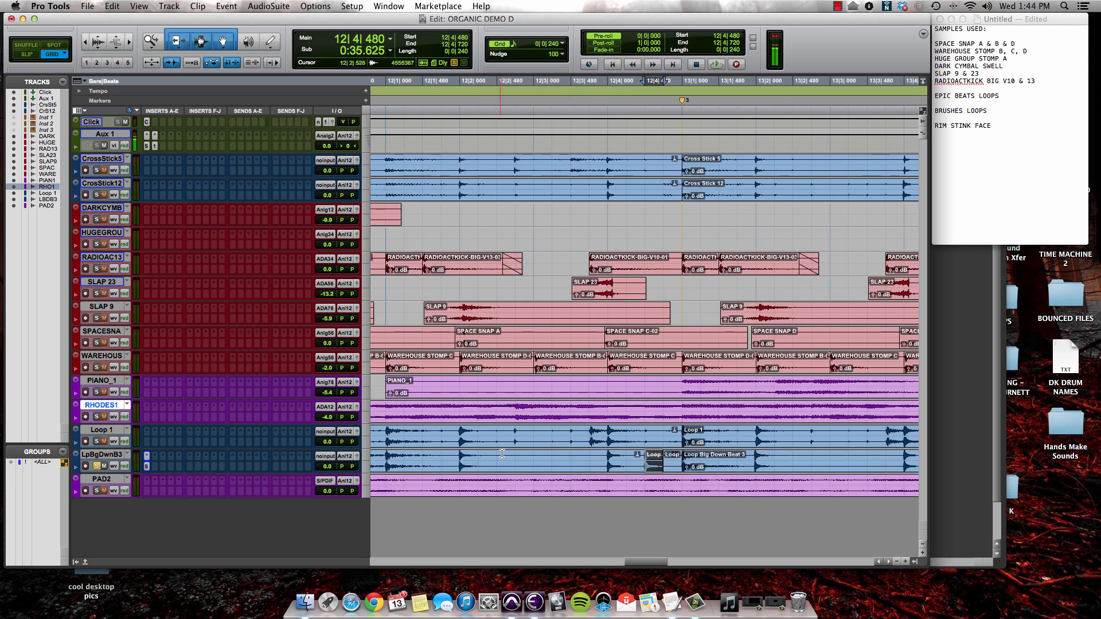
{"action": "left_click_drag", "start_coordinate": [480, 457], "coordinate": [461, 458]}
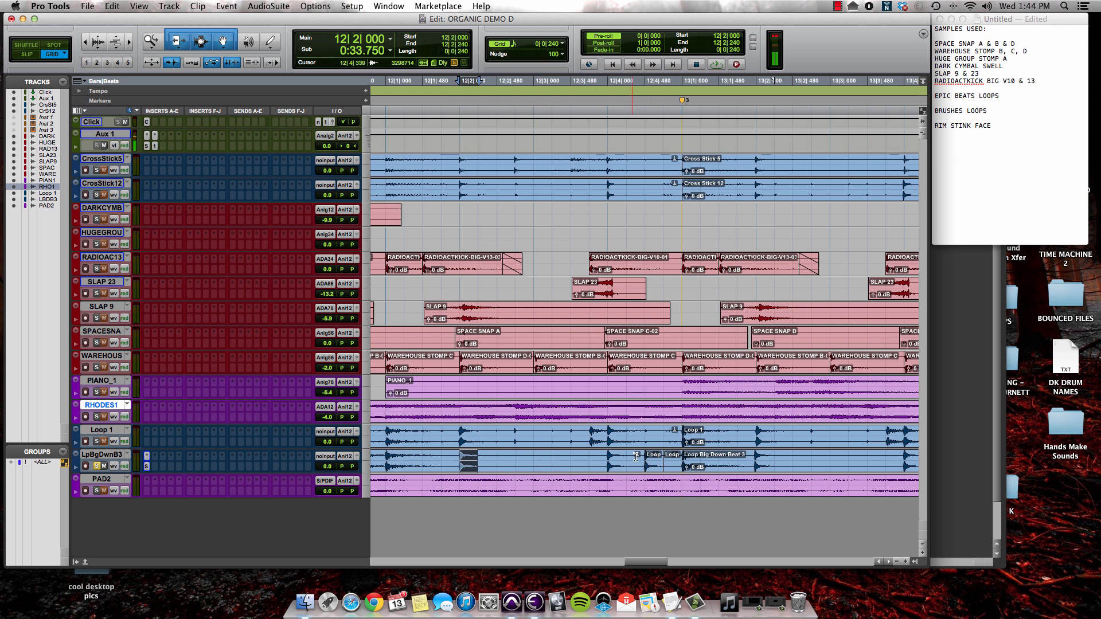
{"action": "left_click_drag", "start_coordinate": [635, 457], "coordinate": [638, 456]}
{"action": "double_click", "coordinate": [675, 456]}
{"action": "key", "text": "super+v"}
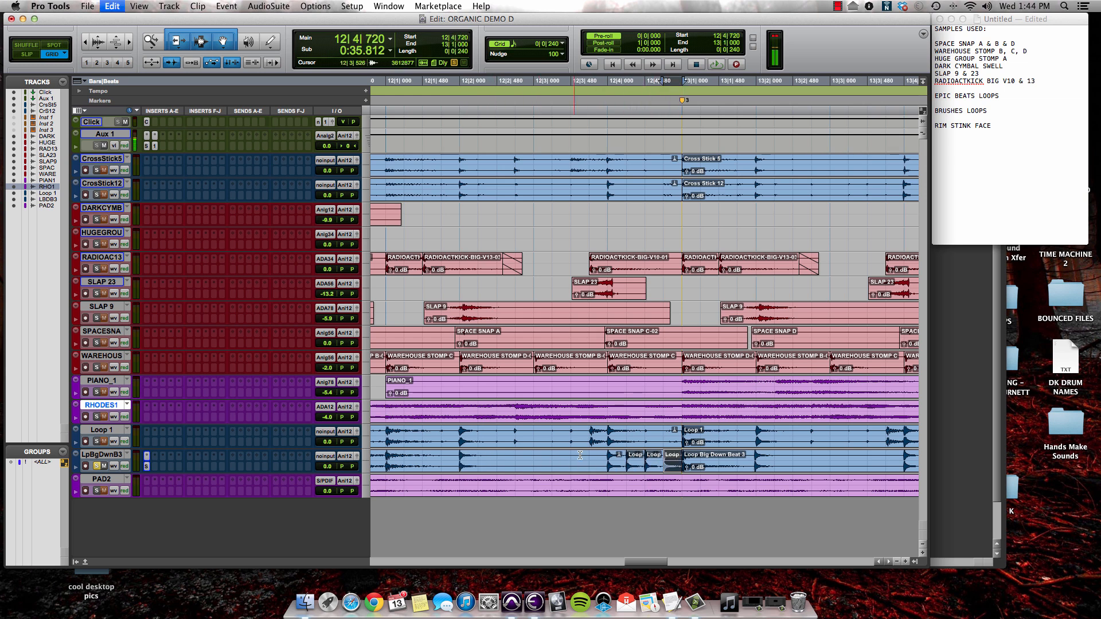
Play the new fill soloed from 12|2|000, unsolo LpBgDwnB3, and replay it in the full mix
{"action": "left_click", "coordinate": [460, 457]}
{"action": "key", "text": "space"}
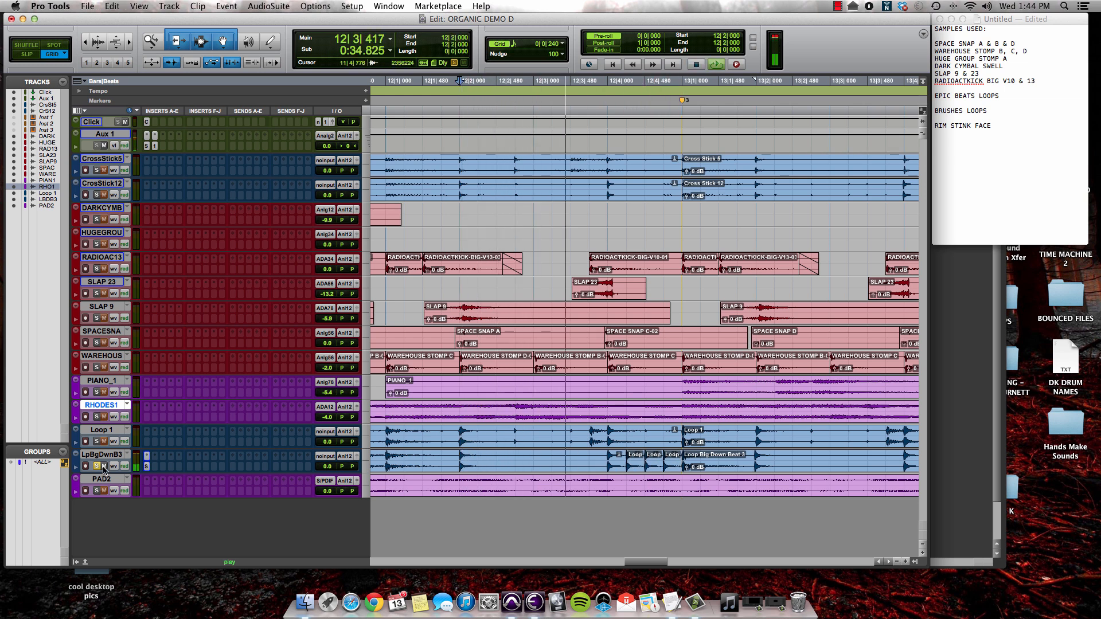
{"action": "key", "text": "space"}
{"action": "key", "text": "space"}
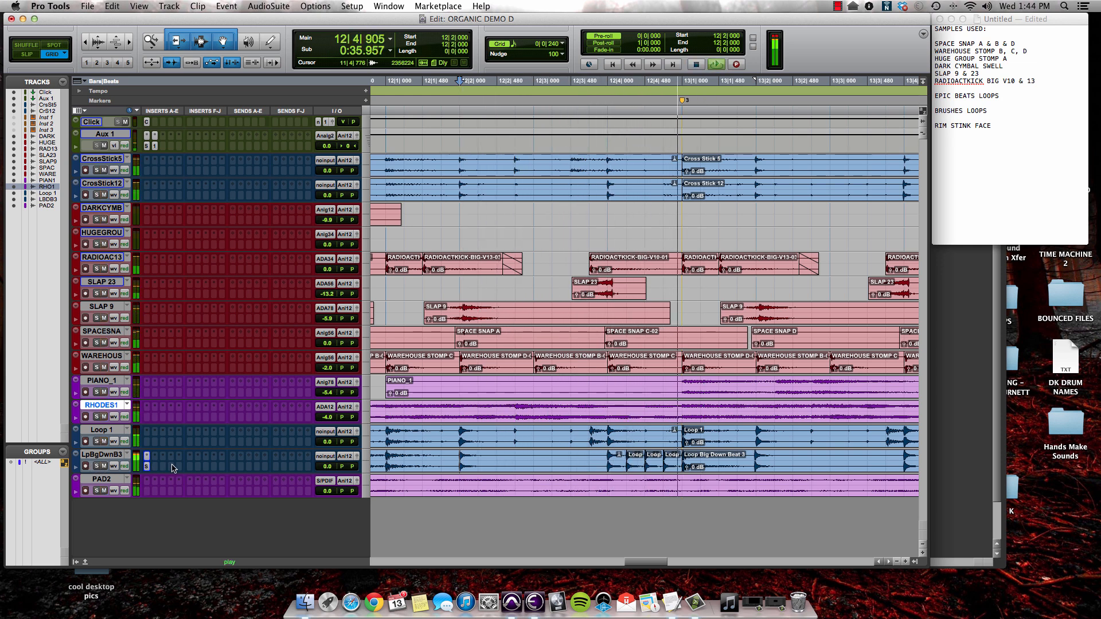
Stop playback and lower the clip gain of the LpBgDwnB3 slice at 12|4|240 to about -3.8 dB
{"action": "left_click", "coordinate": [635, 470]}
{"action": "key", "text": "super+bracketright"}
{"action": "key", "text": "super+bracketright"}
{"action": "key", "text": "super+bracketright"}
{"action": "key", "text": "super+bracketright"}
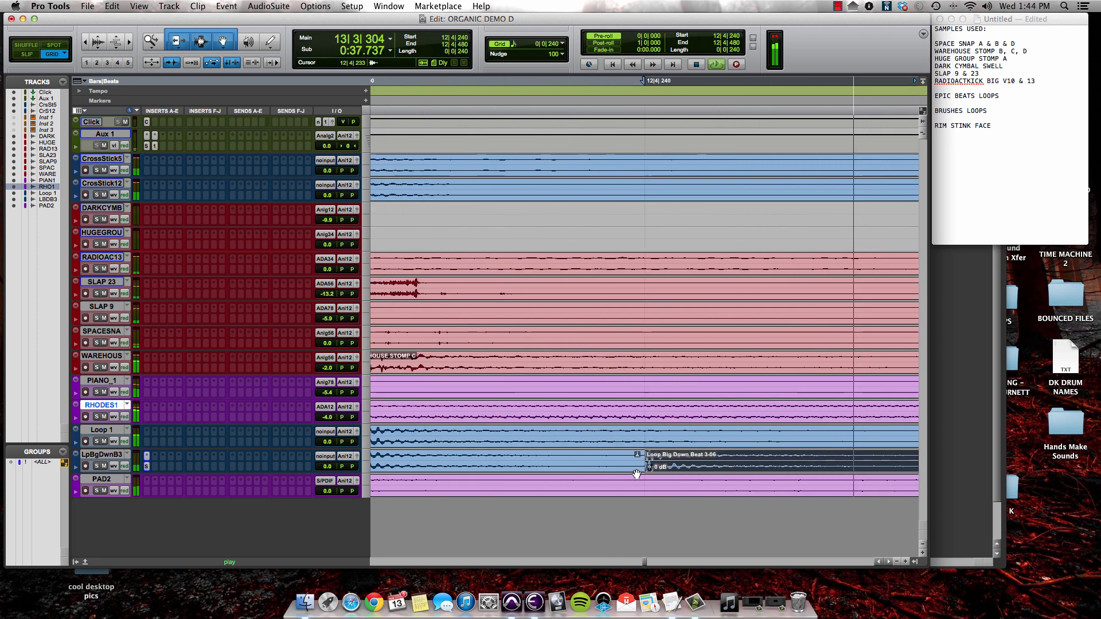
{"action": "key", "text": "space"}
{"action": "left_click_drag", "start_coordinate": [649, 467], "coordinate": [650, 472]}
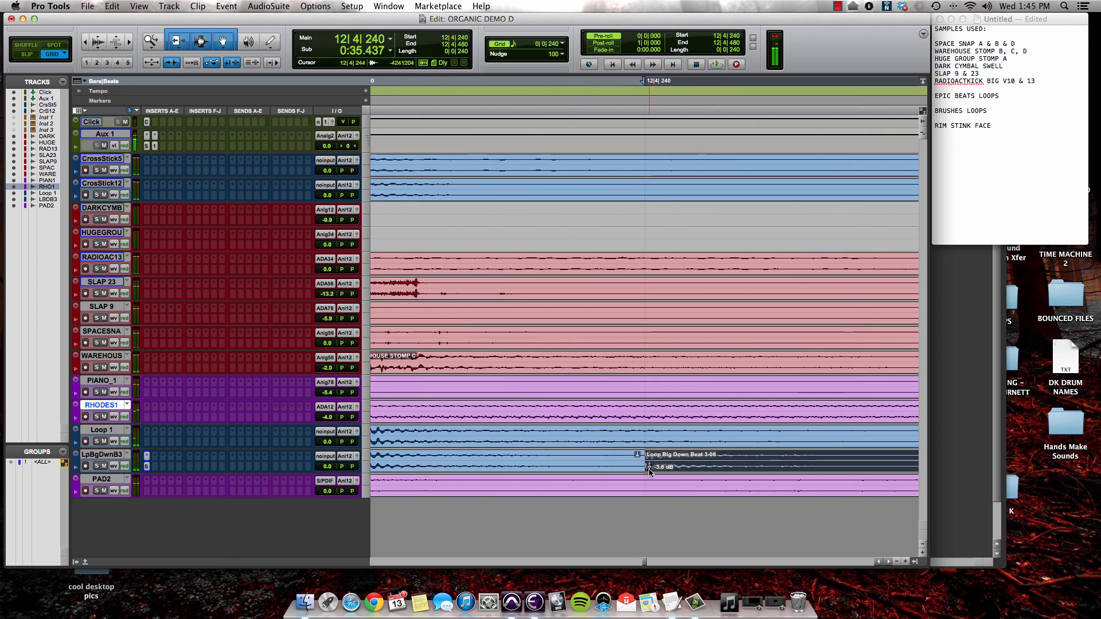
Play the full mix from 12|2|000 to hear the fill with the quieter slice
{"action": "key", "text": "super+bracketleft"}
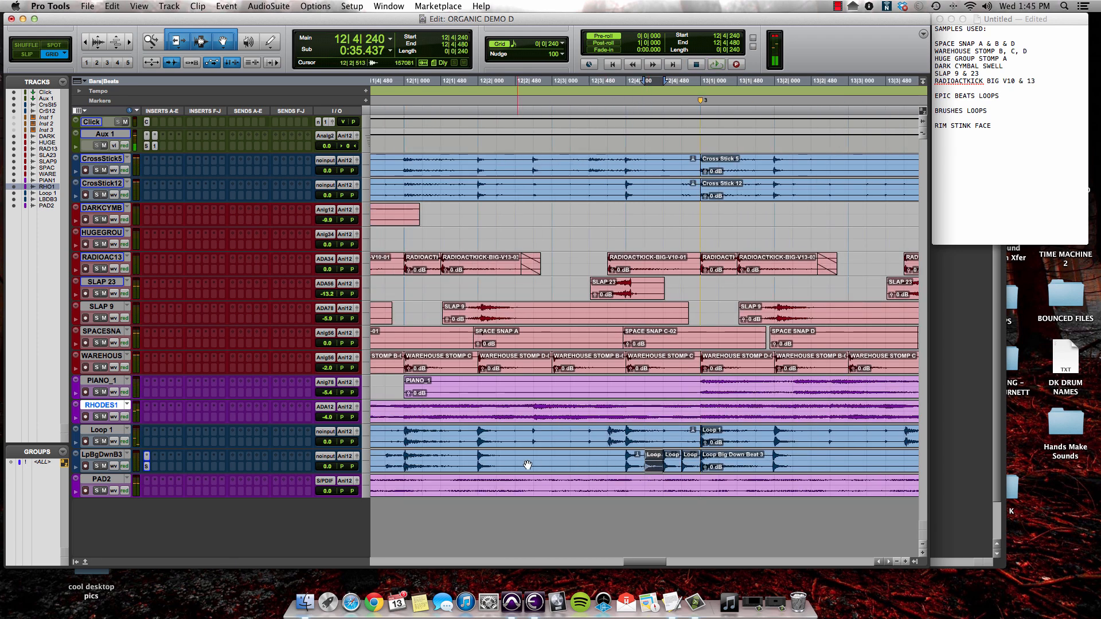
{"action": "left_click", "coordinate": [475, 457]}
{"action": "key", "text": "space"}
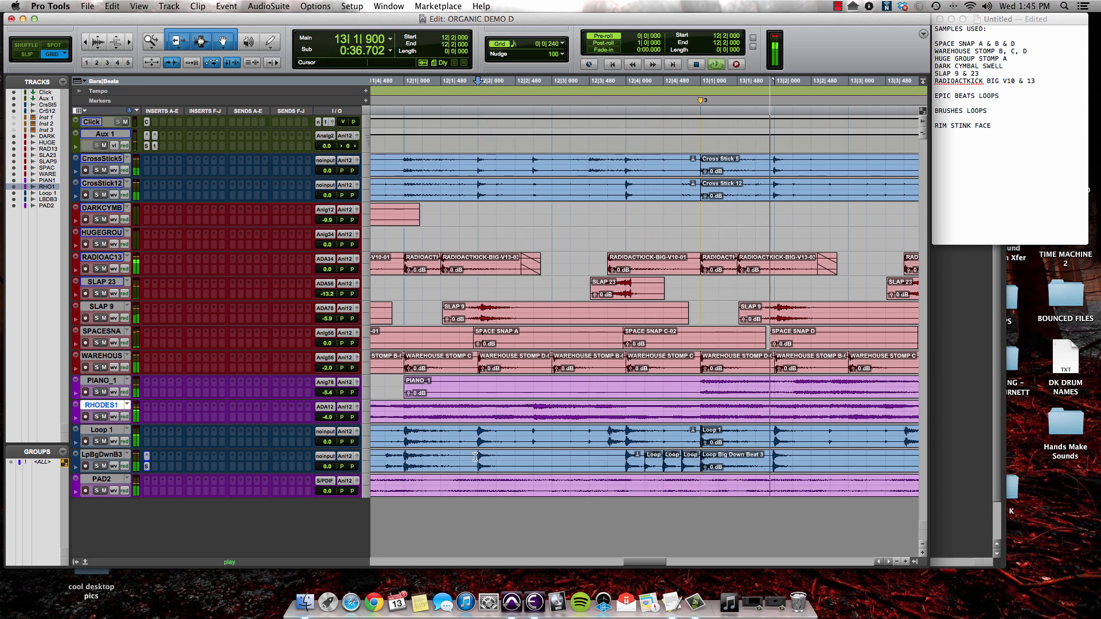
Show the whole arrangement during playback, set the playback start to 4|4|240, and stop the transport
{"action": "key", "text": "super+bracketleft"}
{"action": "key", "text": "super+bracketleft"}
{"action": "key", "text": "super+bracketleft"}
{"action": "key", "text": "super+bracketleft"}
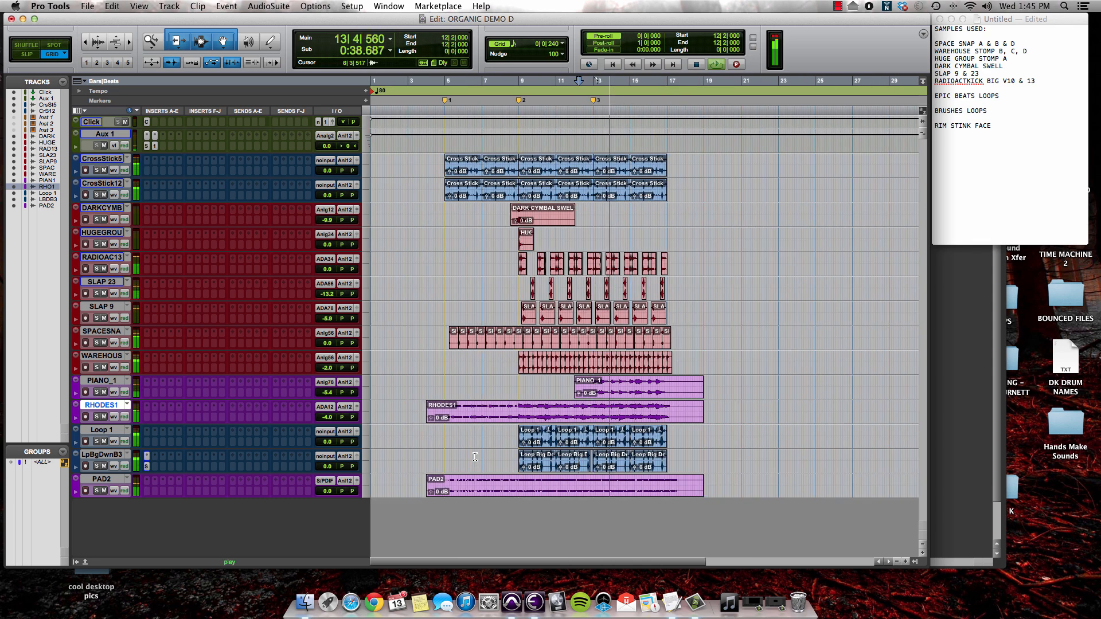
{"action": "left_click", "coordinate": [441, 433]}
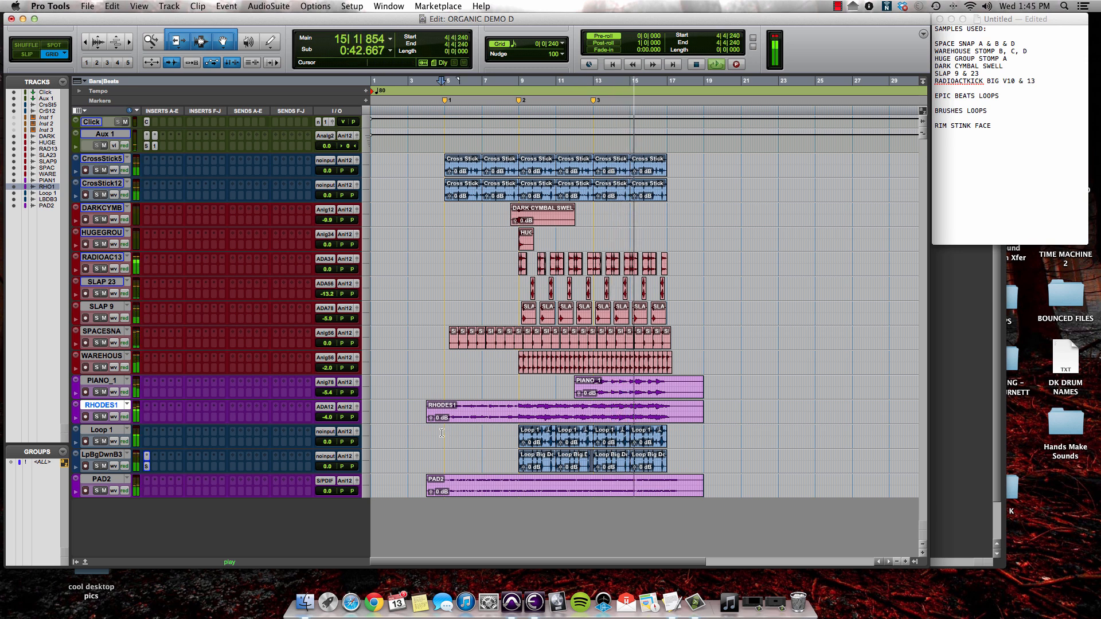
{"action": "key", "text": "space"}
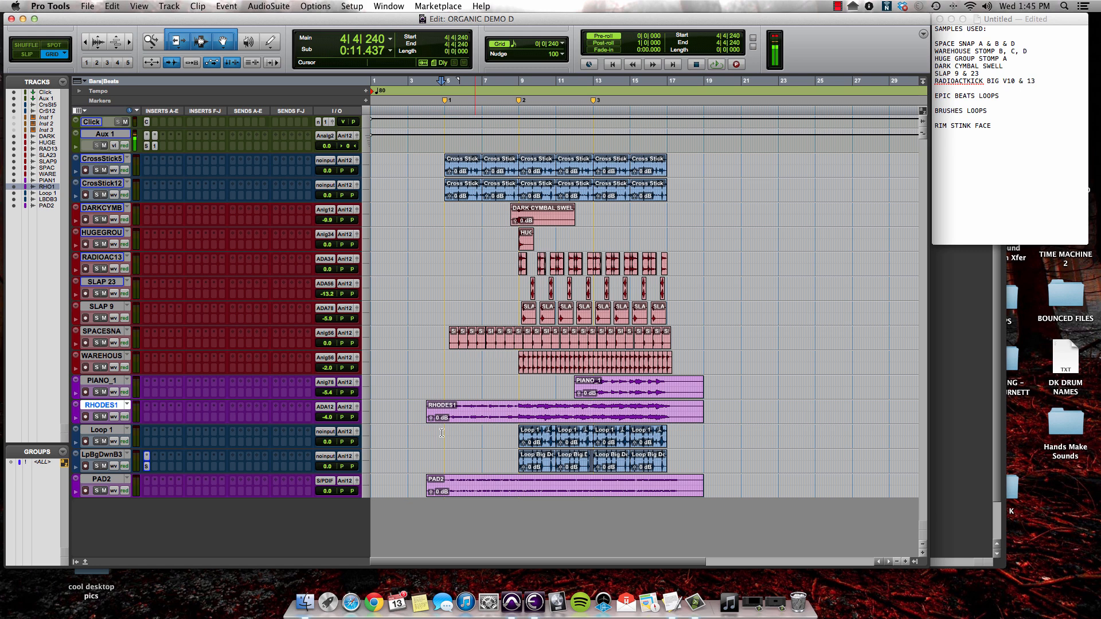